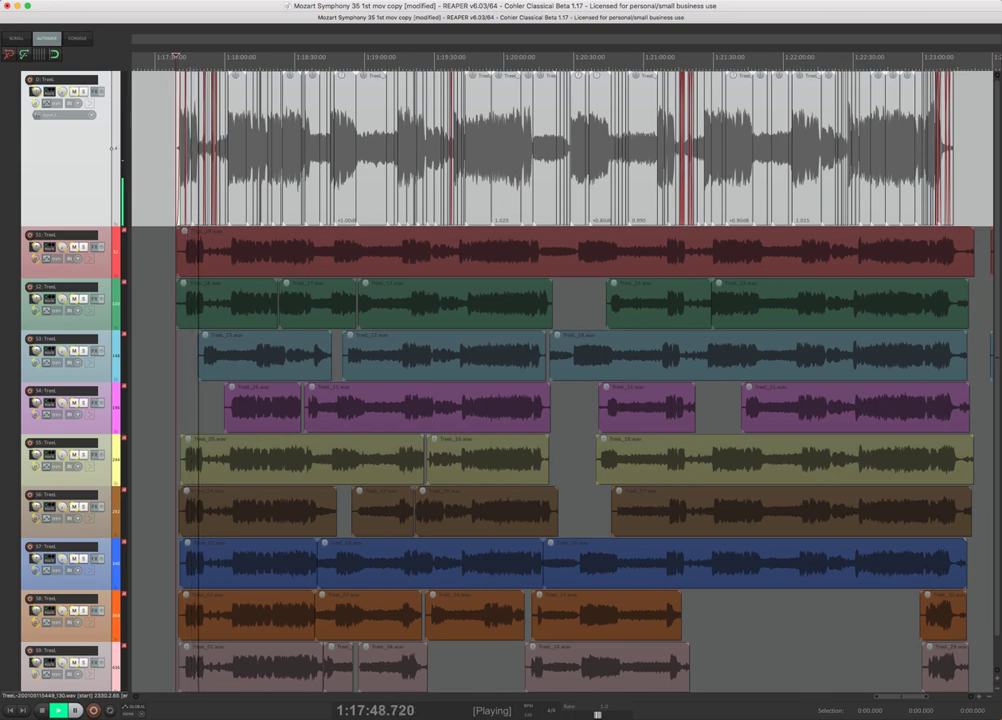
# Stop playback, then expand the S1 source group to view all its tracks and collapse it again.
pyautogui.press('space')
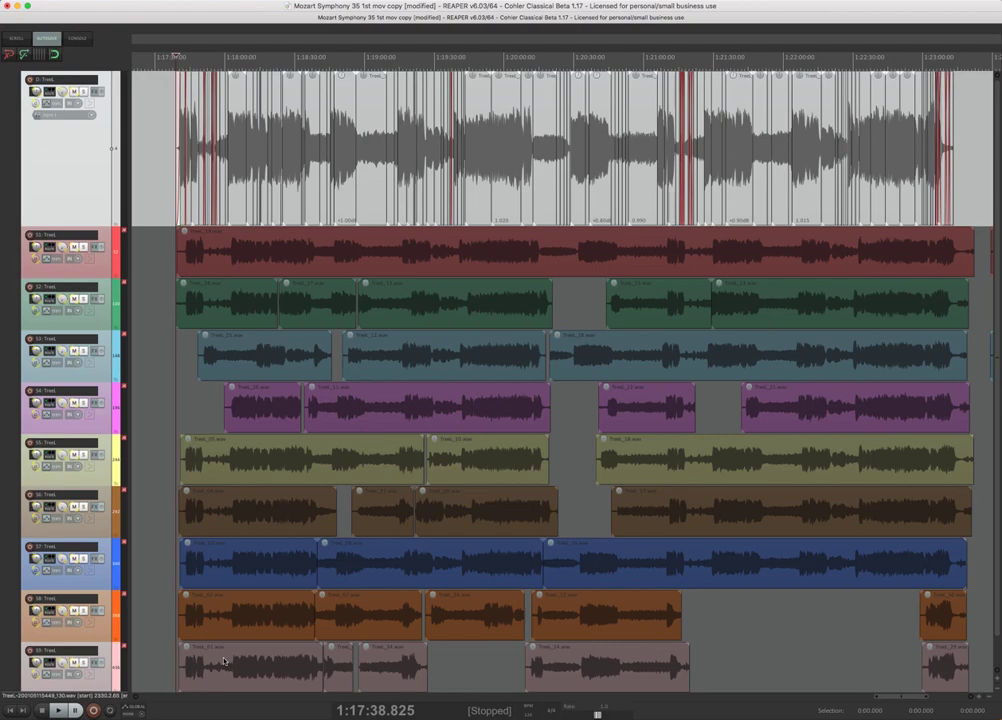
pyautogui.click(320, 247)
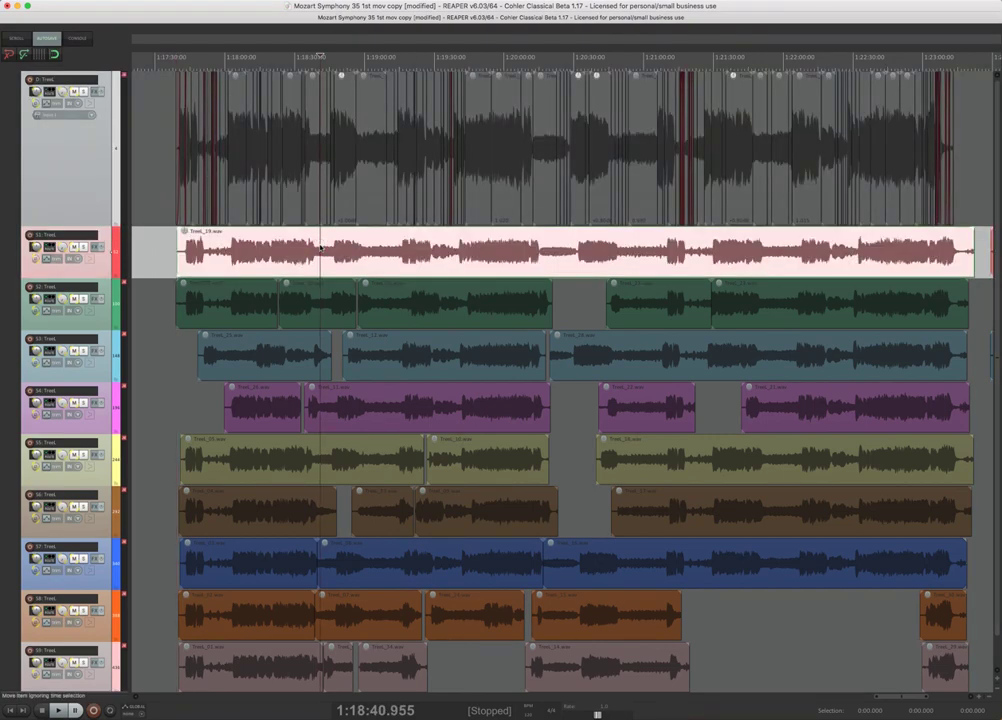
pyautogui.press('f')
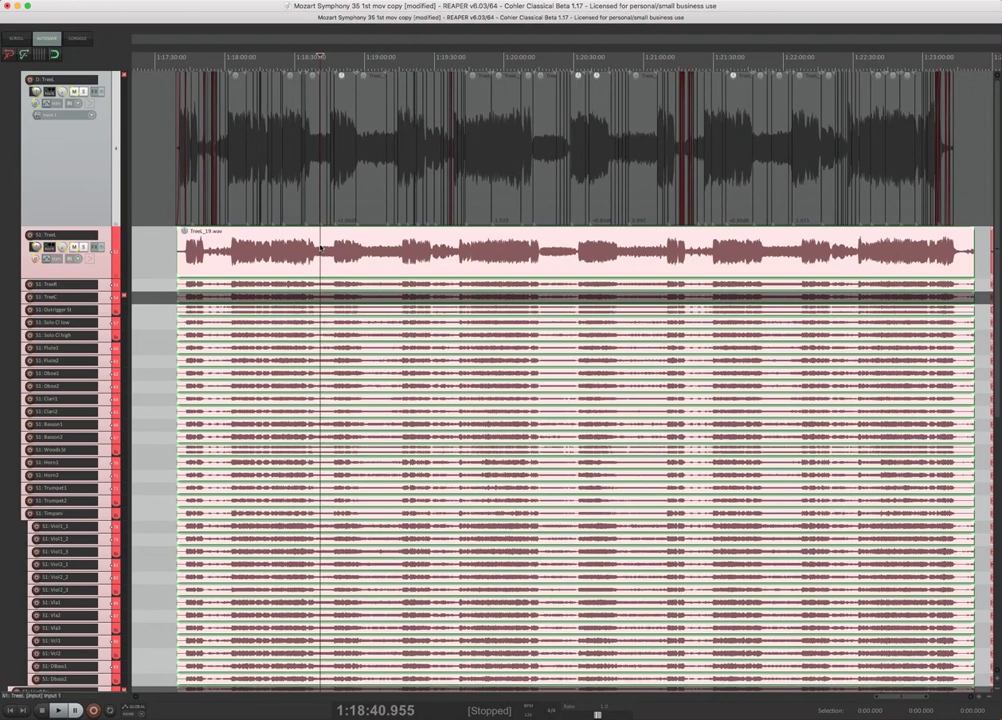
pyautogui.doubleClick(320, 247)
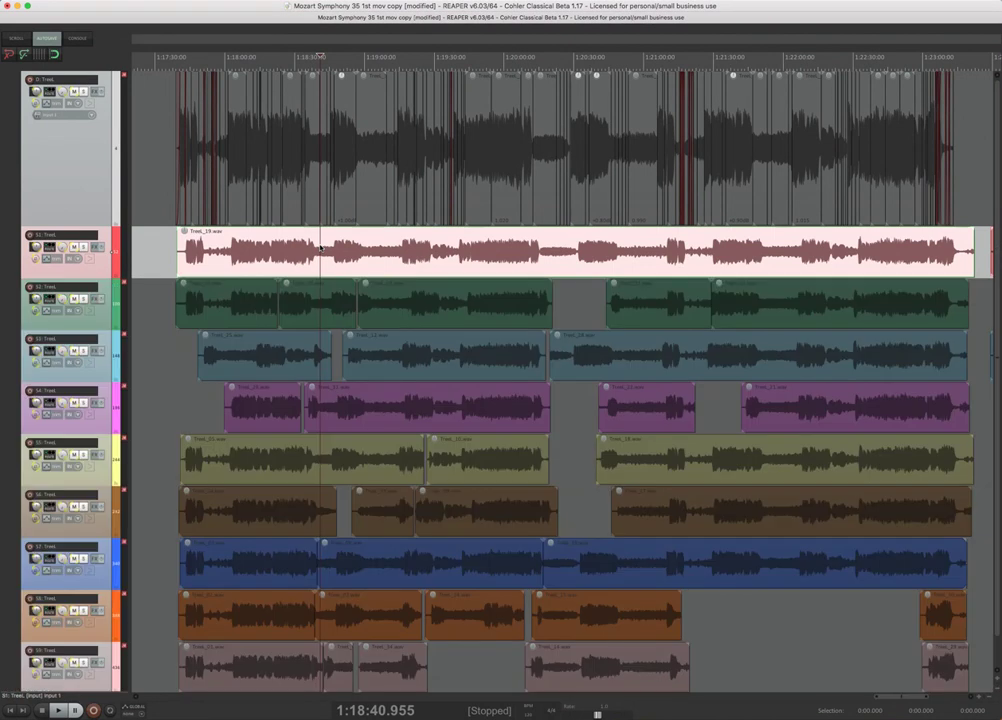
# Expand the destination group to view all its individual tracks and fold them away again.
pyautogui.click(371, 138)
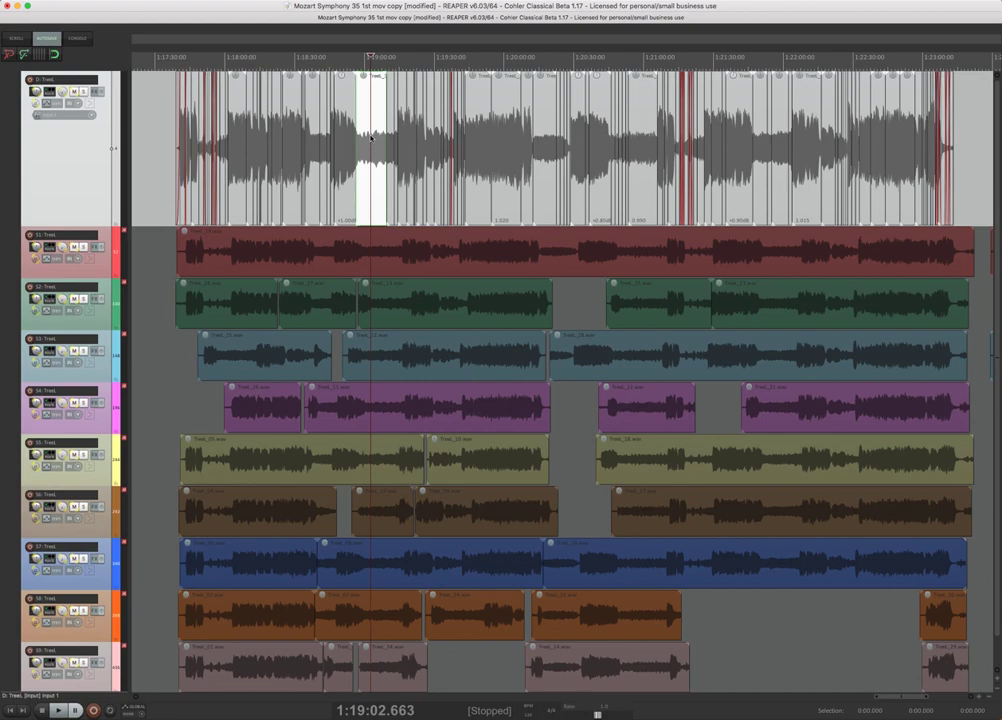
pyautogui.press('h')
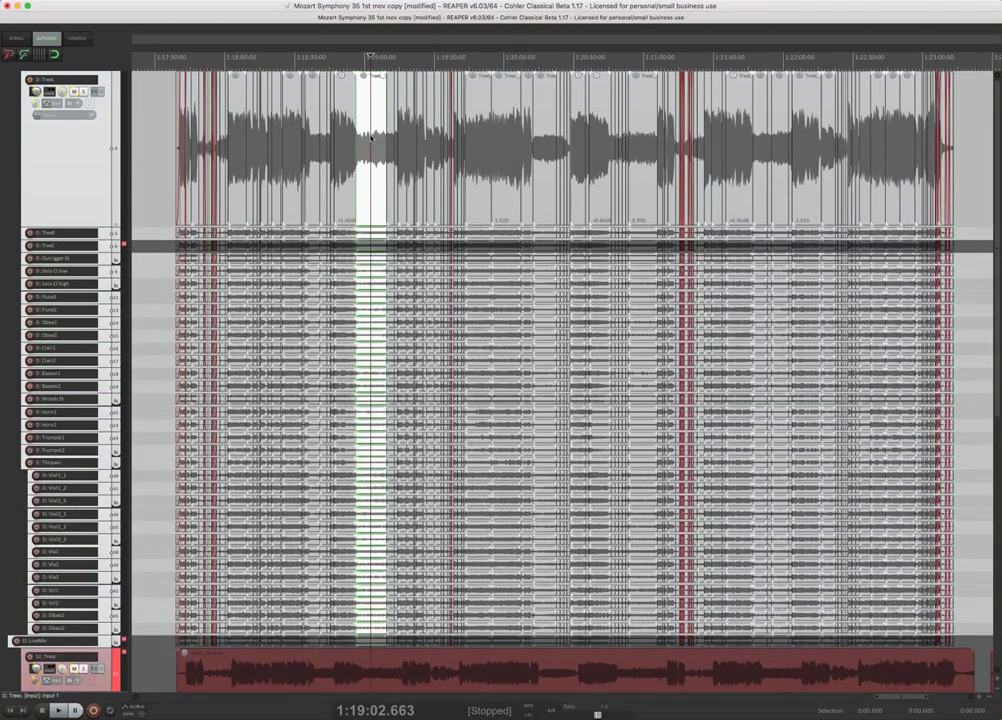
pyautogui.press('d')
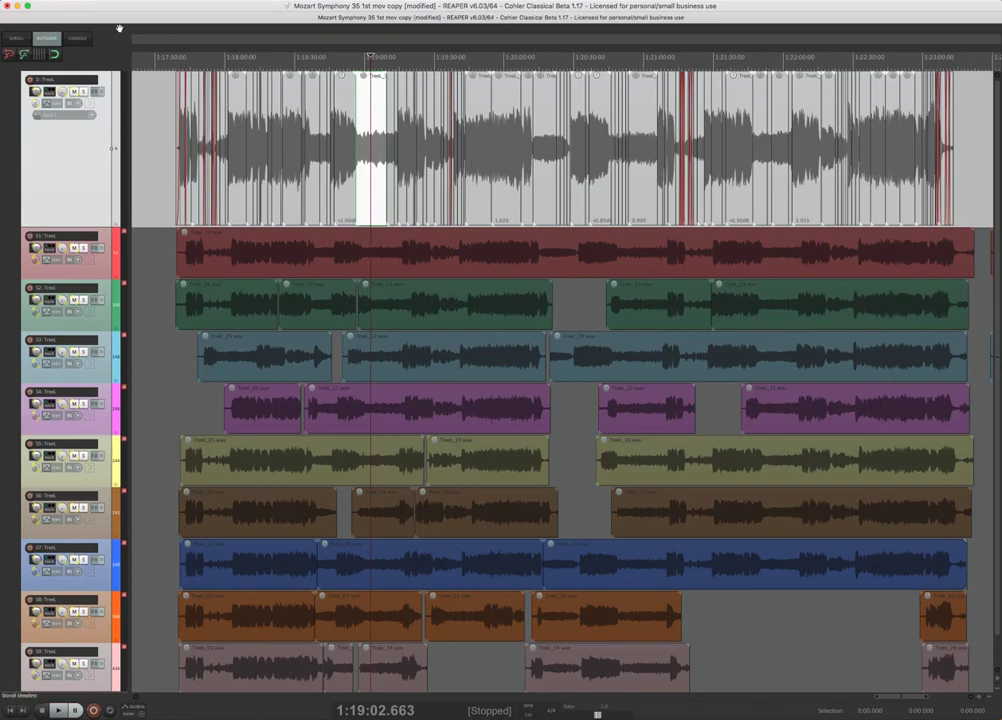
pyautogui.click(70, 1)
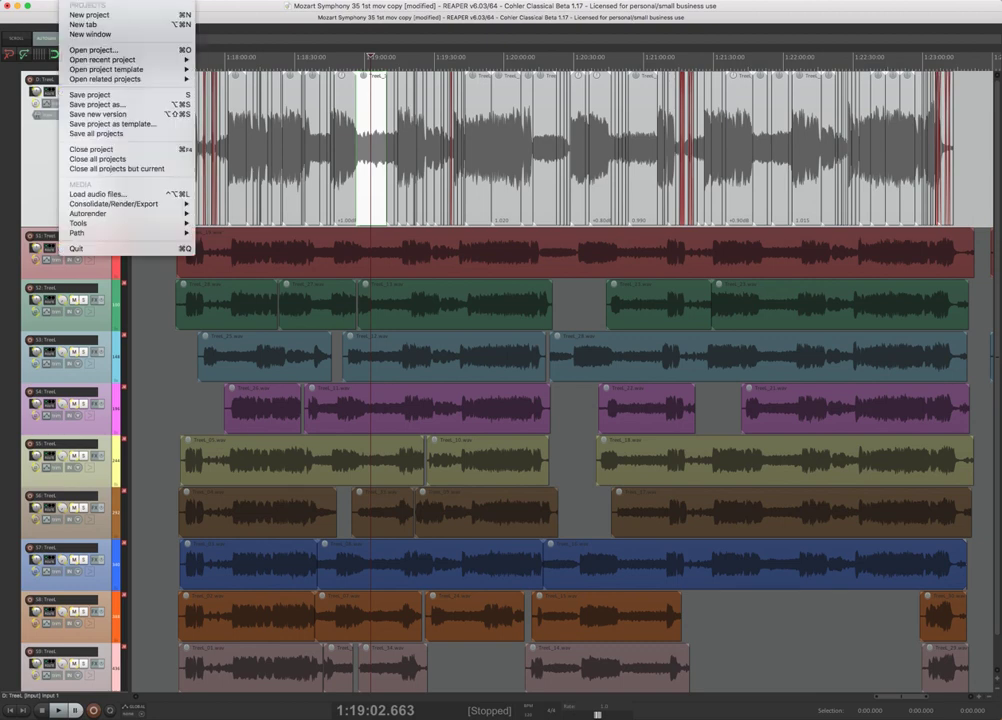
pyautogui.moveTo(90, 1)
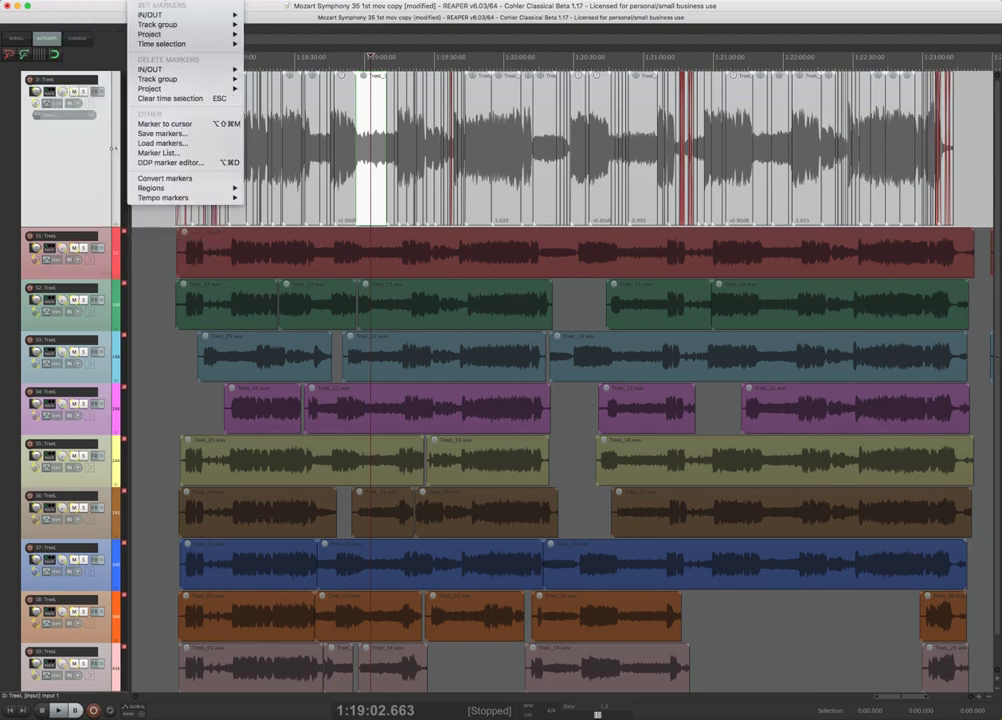
pyautogui.moveTo(176, 1)
pyautogui.moveTo(222, 0)
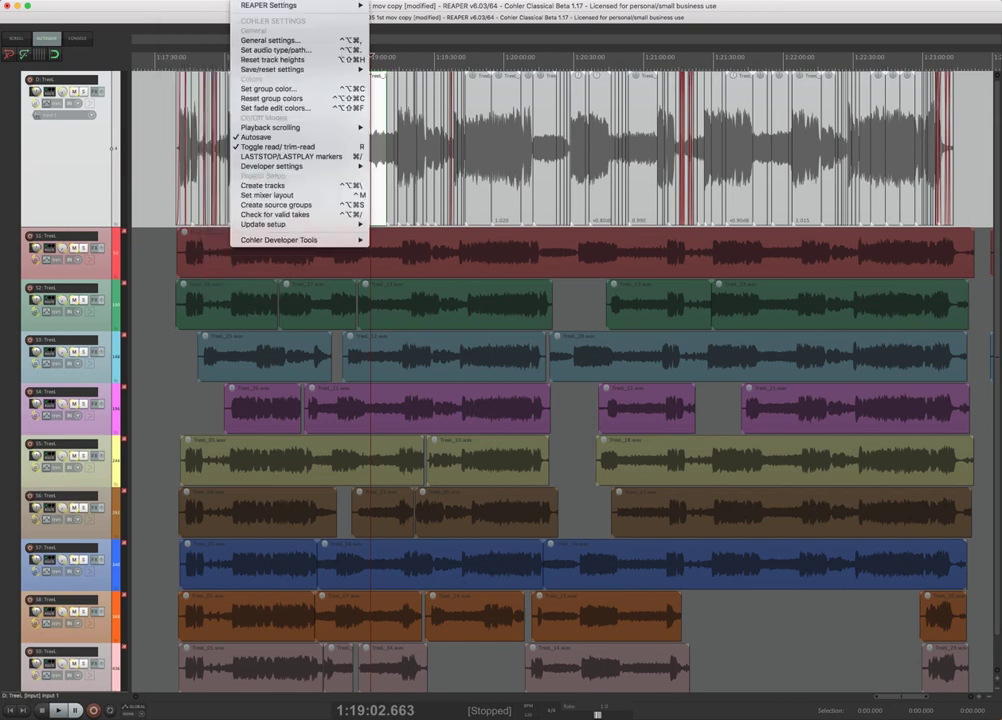
pyautogui.moveTo(286, 0)
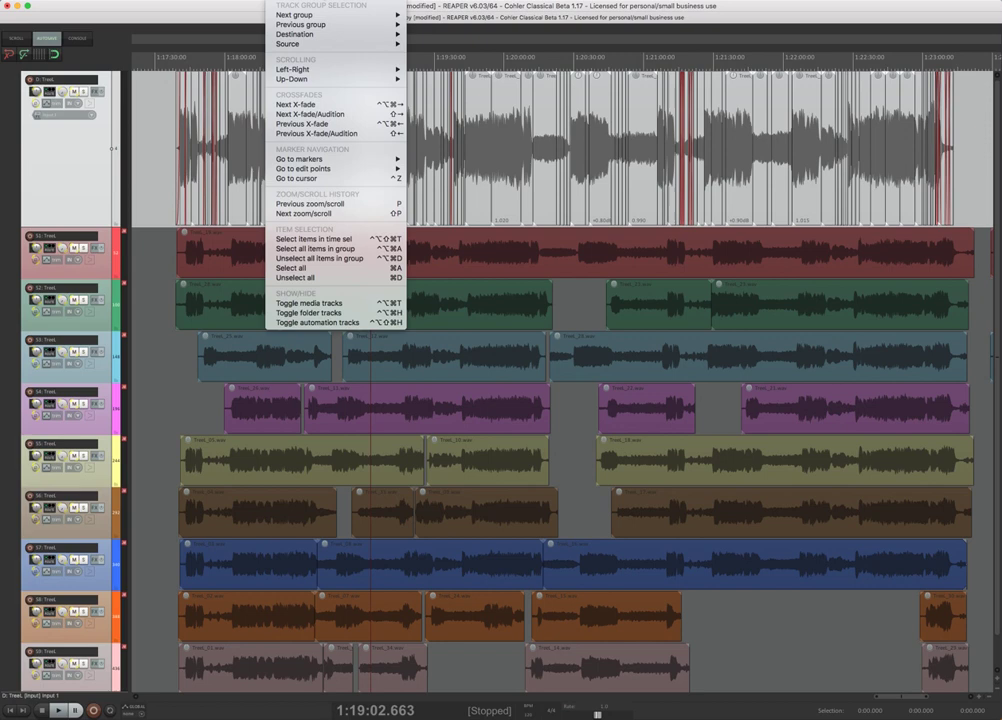
pyautogui.moveTo(330, 0)
pyautogui.press('Escape')
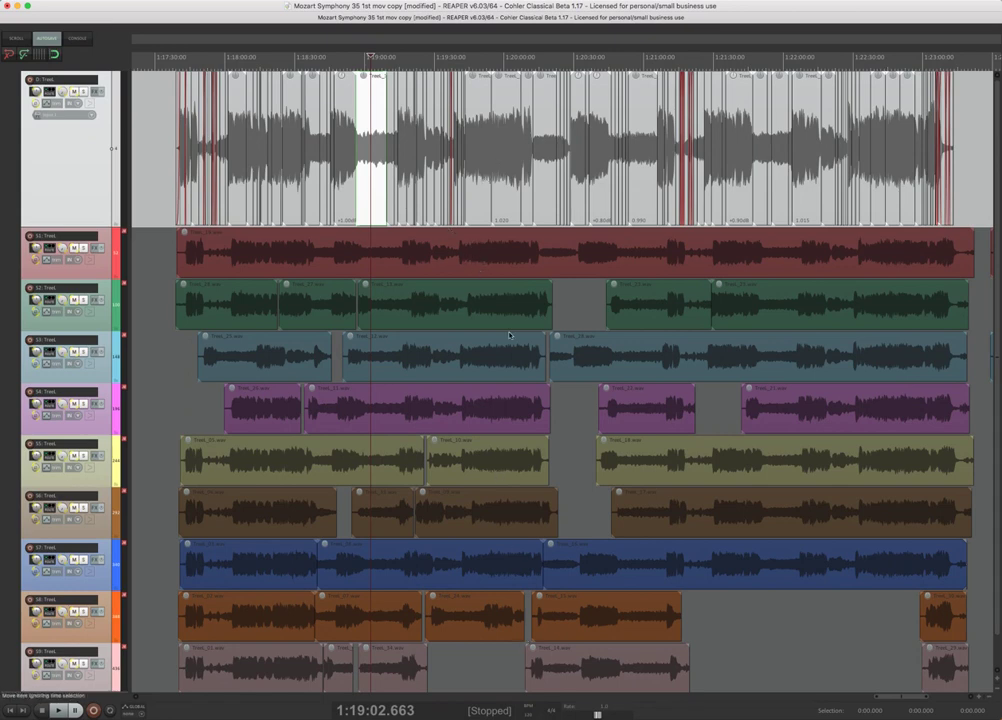
# Place three group markers on the S1 take TreeL_19.wav, the first at about 1:19:51 and the last at about 1:20:29.
pyautogui.click(484, 263)
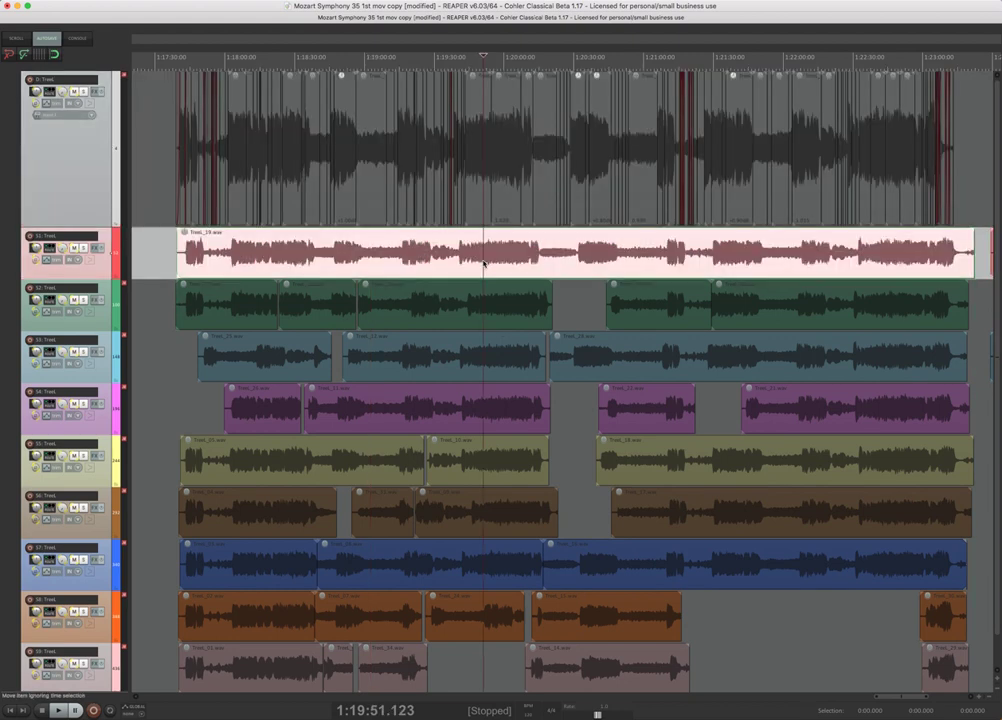
pyautogui.press('m')
pyautogui.click(522, 256)
pyautogui.press('m')
pyautogui.click(571, 256)
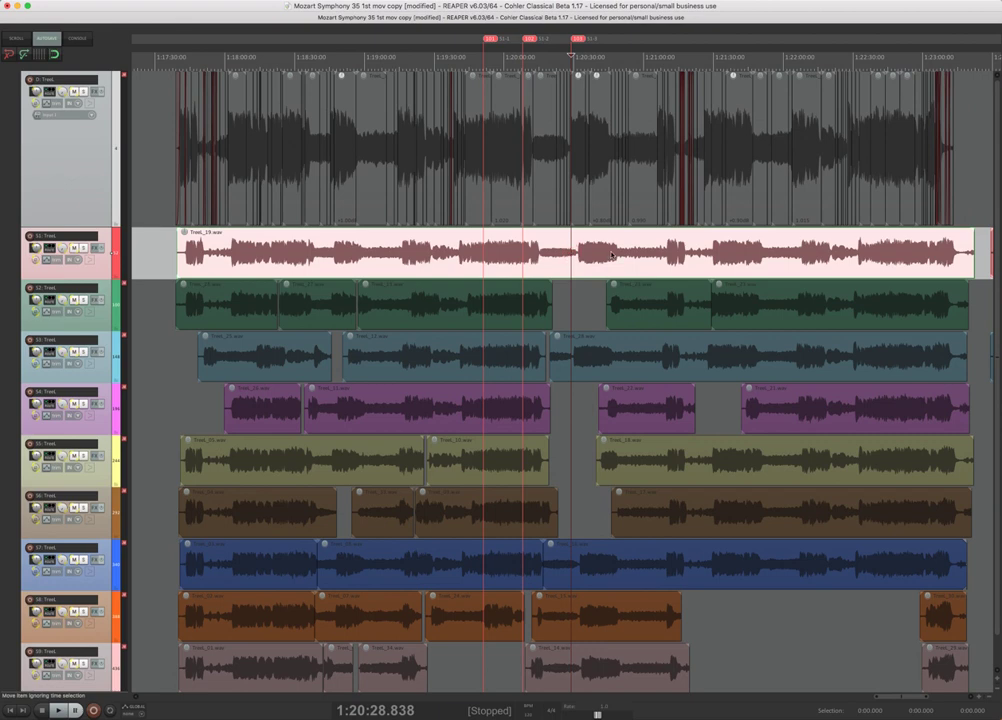
# Set the S1 source IN point at about 1:20:46 and its OUT point at about 1:21:08.
pyautogui.click(612, 255)
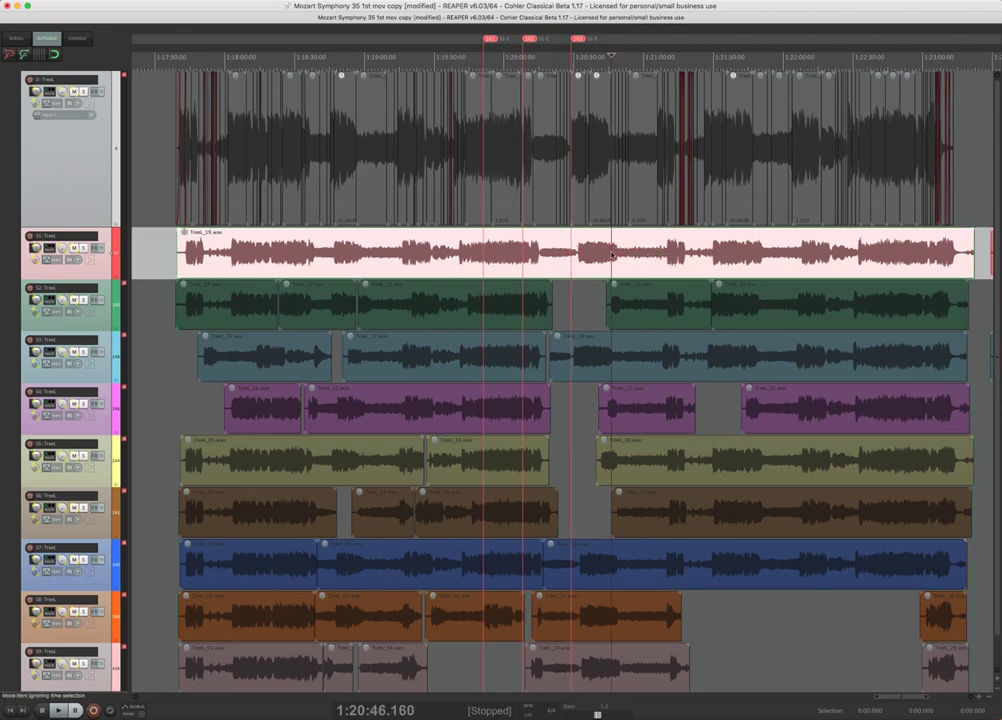
pyautogui.press('3')
pyautogui.click(664, 254)
pyautogui.press('4')
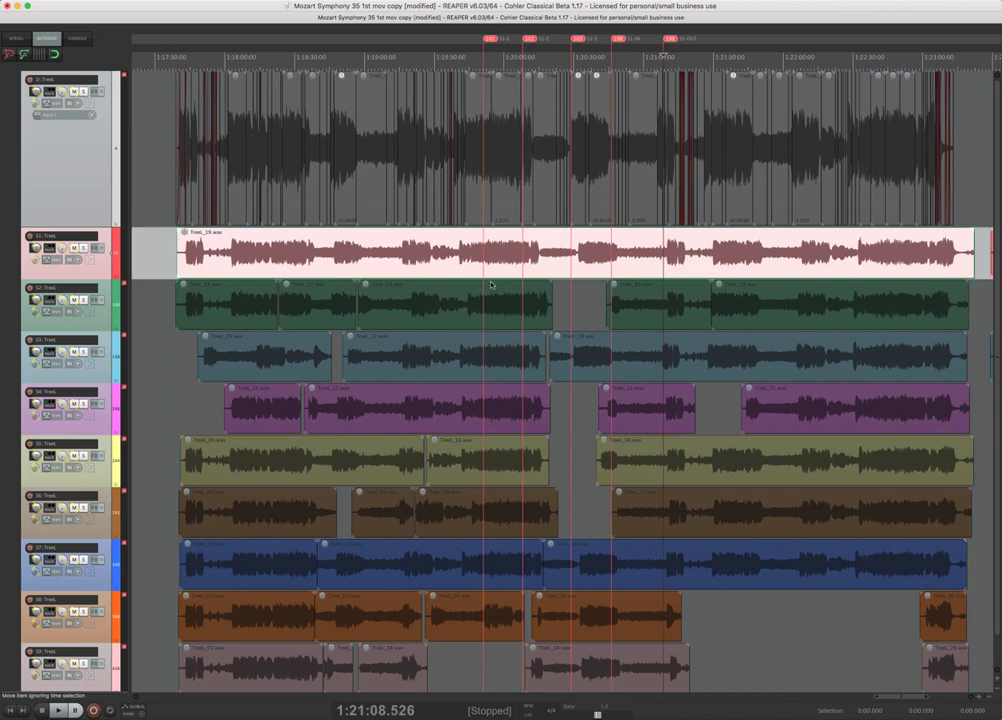
# Place three group markers on the S2 take TreeL_13.wav at about 1:19:18, 1:19:41 and 1:20:00.
pyautogui.click(406, 304)
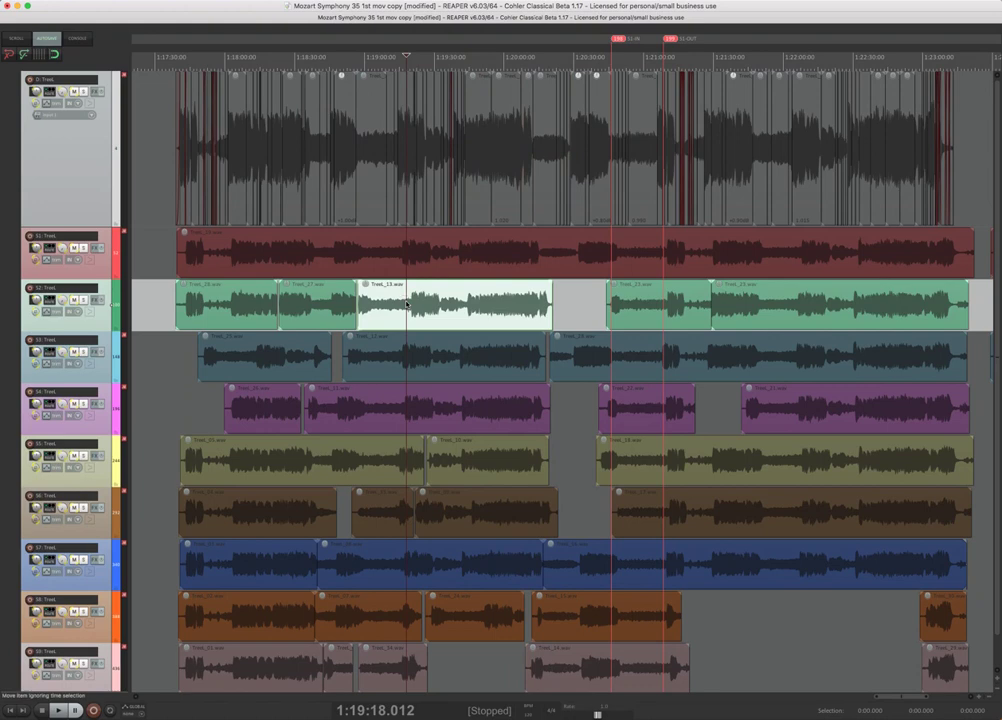
pyautogui.press('m')
pyautogui.click(460, 305)
pyautogui.press('m')
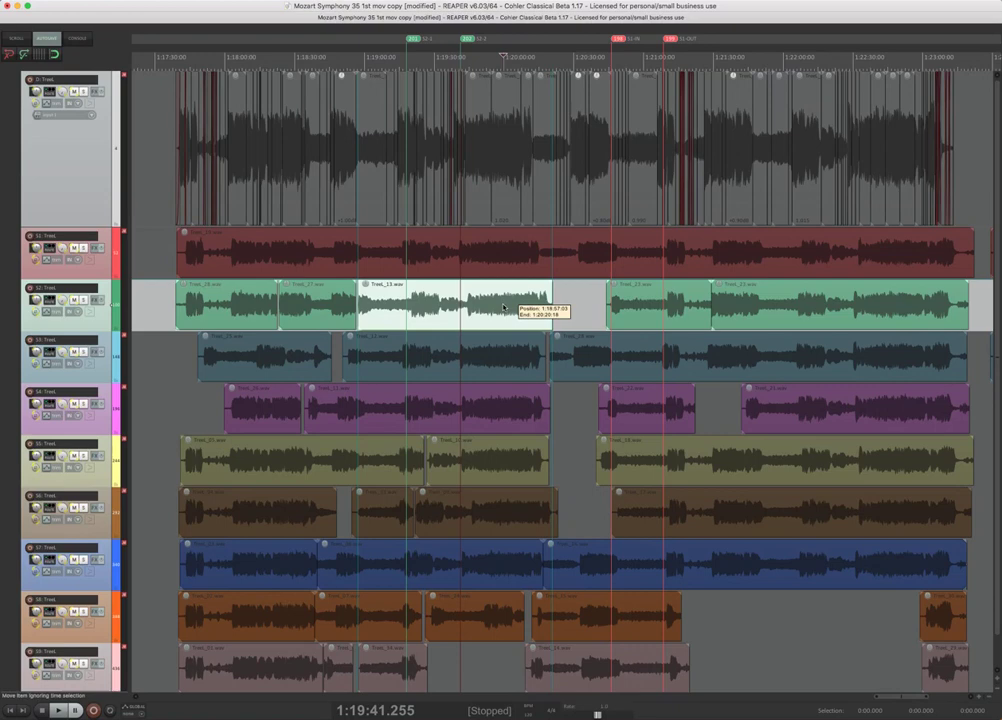
pyautogui.click(502, 307)
pyautogui.press('m')
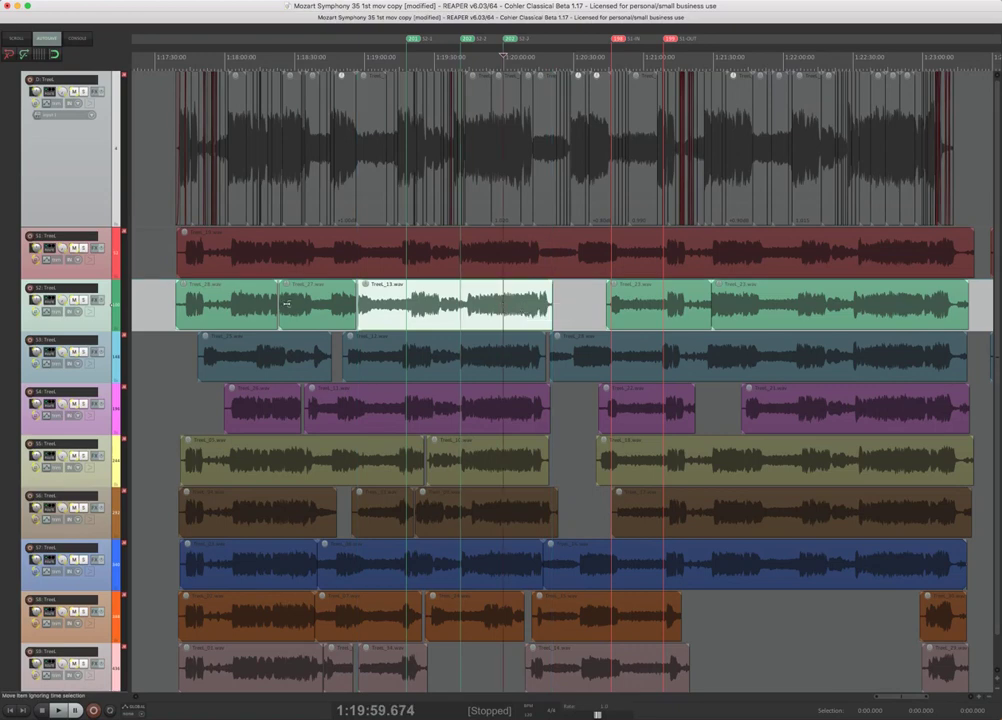
# Set the S2 source IN point at about 1:18:30 and its OUT point at about 1:18:44 on TreeL_27.wav.
pyautogui.click(294, 307)
pyautogui.press('3')
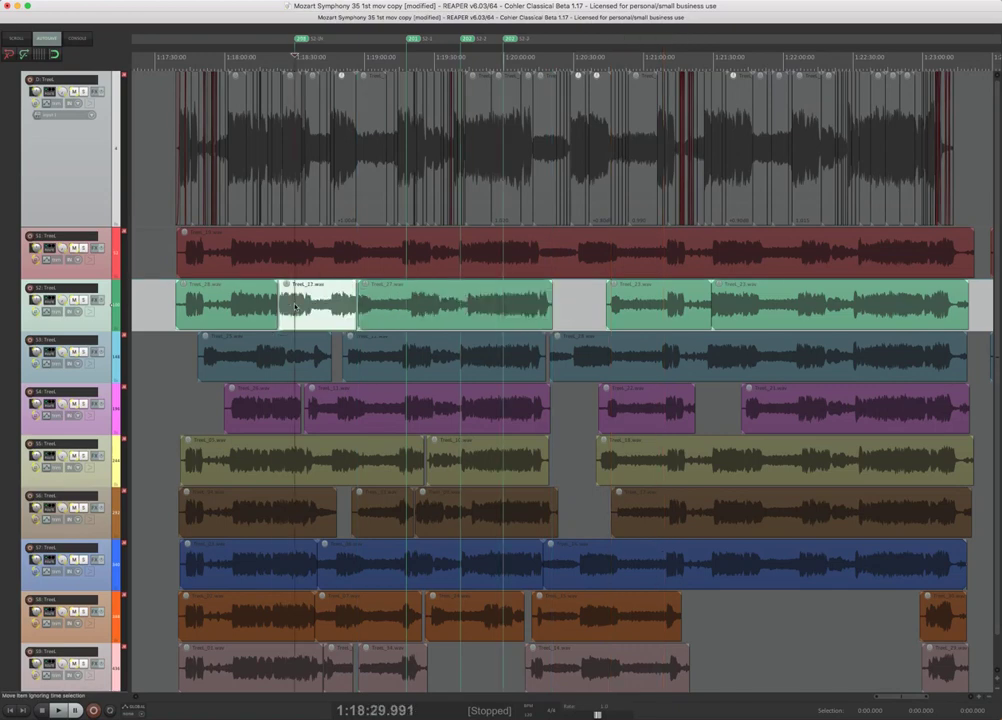
pyautogui.click(327, 308)
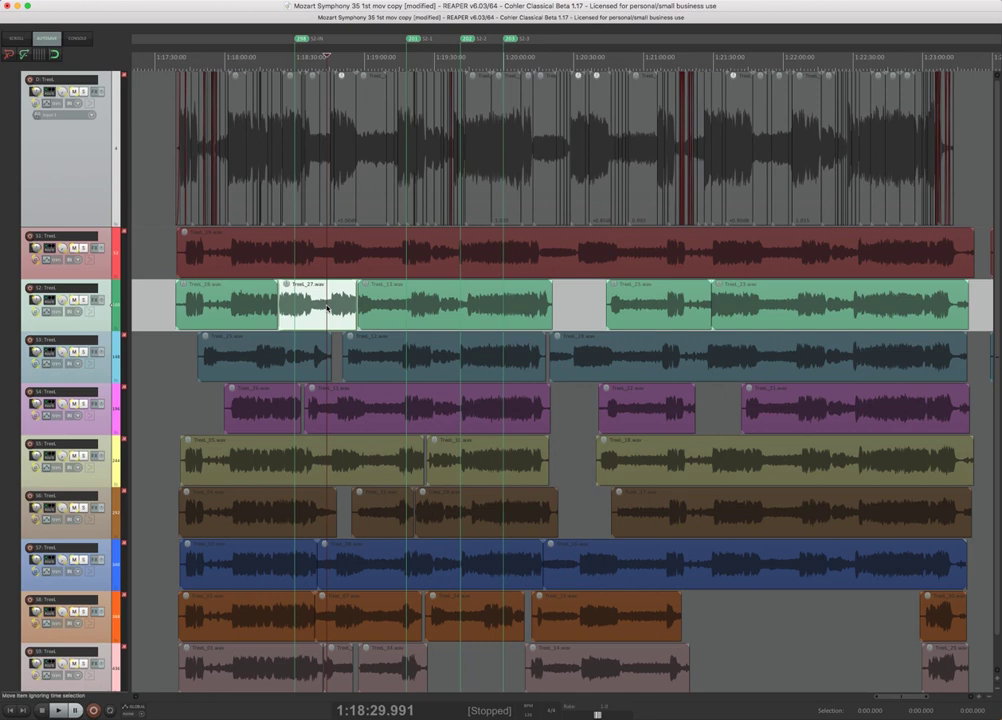
pyautogui.click(327, 307)
pyautogui.press('m')
# Select the S5, S1 and destination groups in turn to examine which markers each one shows.
pyautogui.click(372, 460)
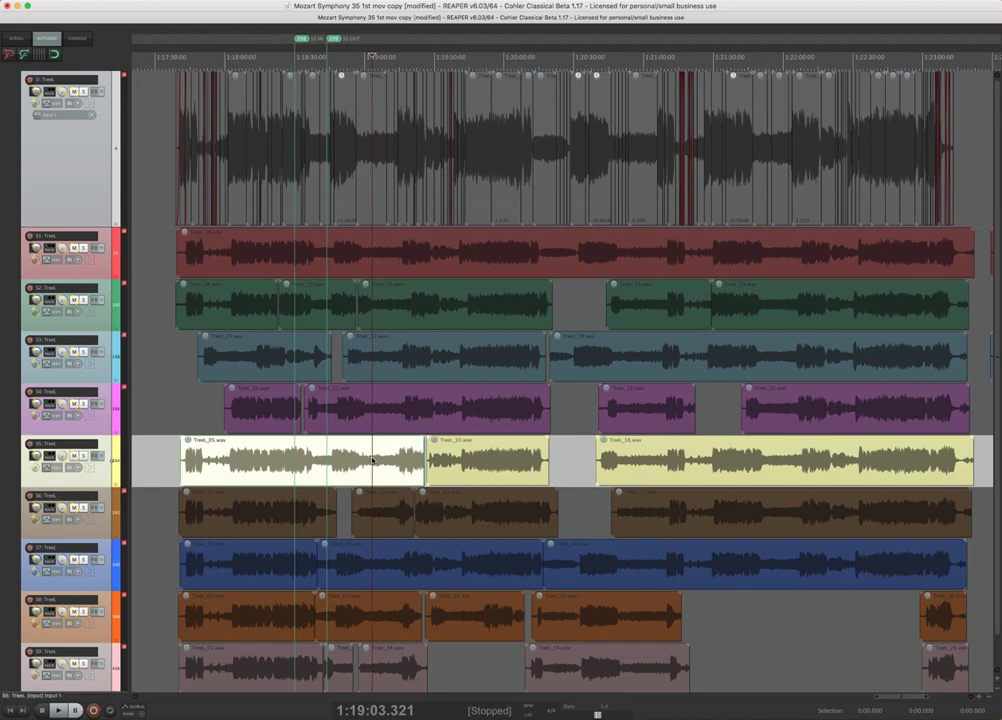
pyautogui.click(441, 250)
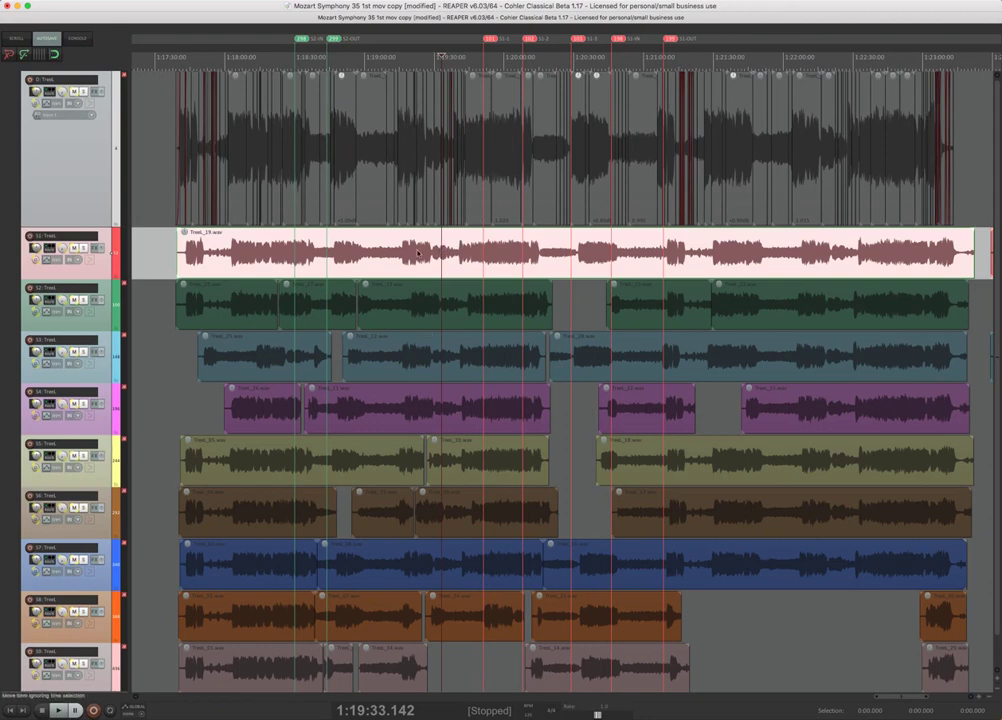
pyautogui.click(375, 165)
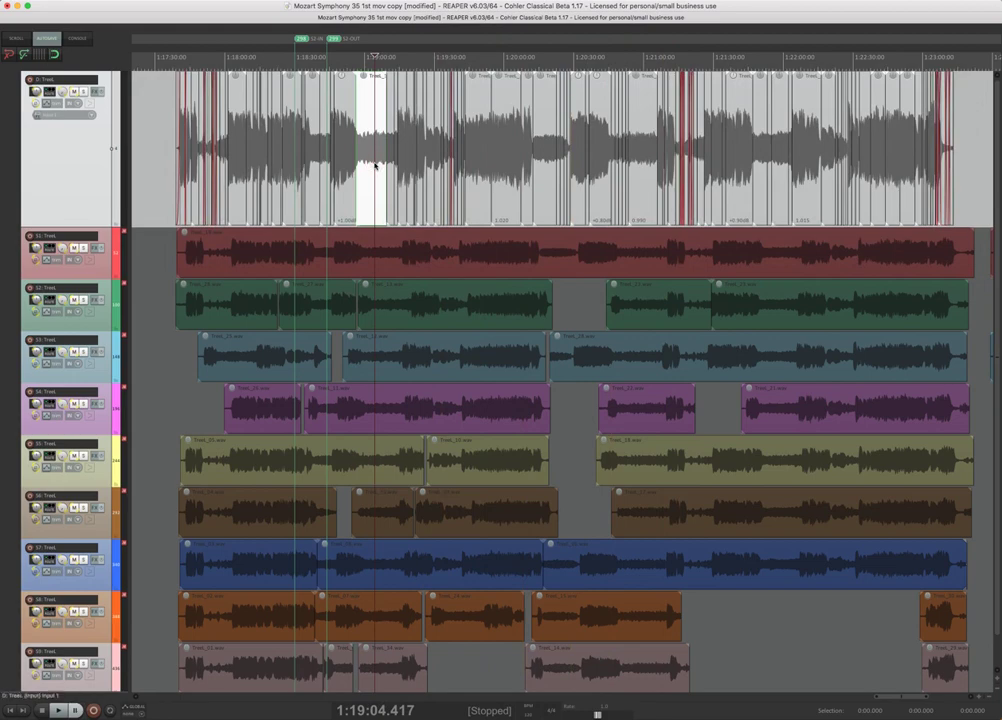
# Set the destination IN point at about 1:18:49 and OUT point at about 1:18:52 on the TreeL_08.wav item.
pyautogui.scroll(8, 375, 165)
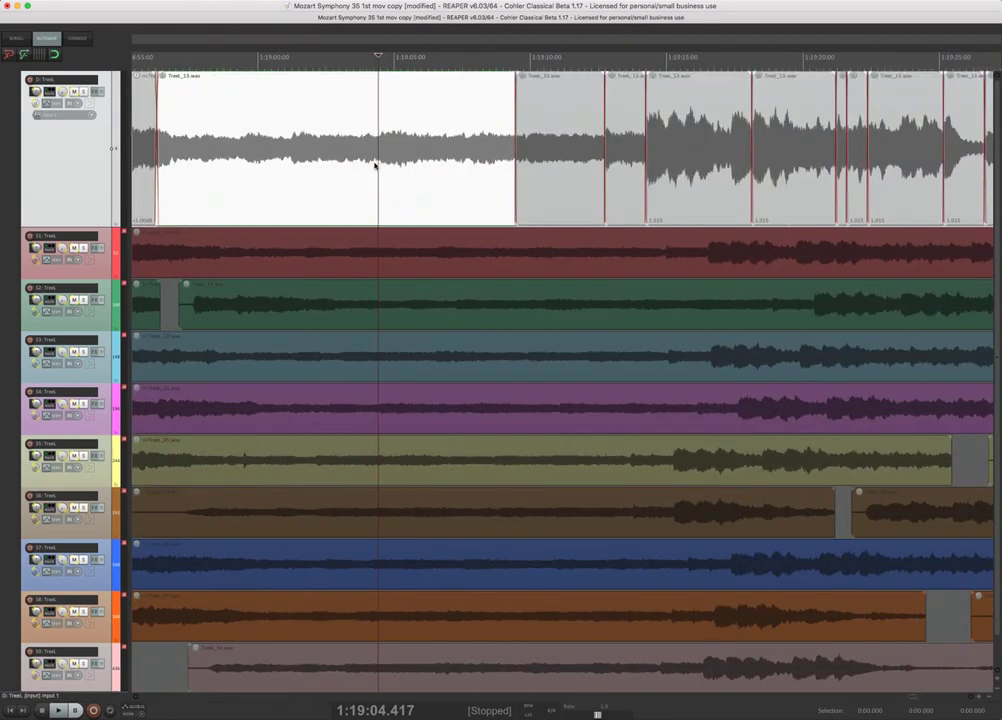
pyautogui.hscroll(-10, 375, 165)
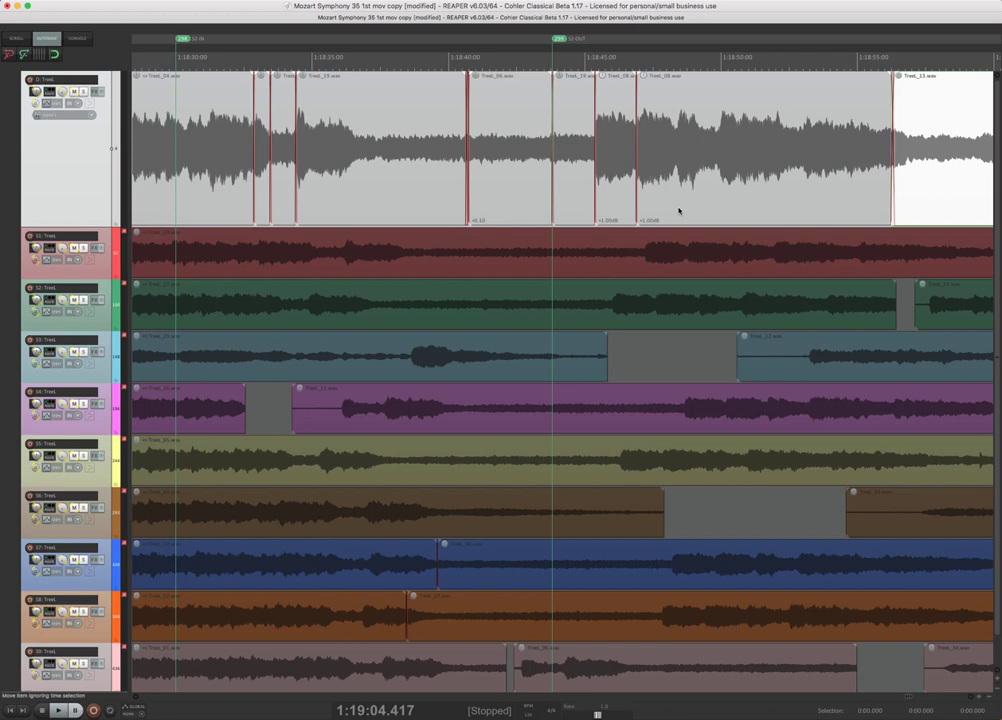
pyautogui.click(686, 166)
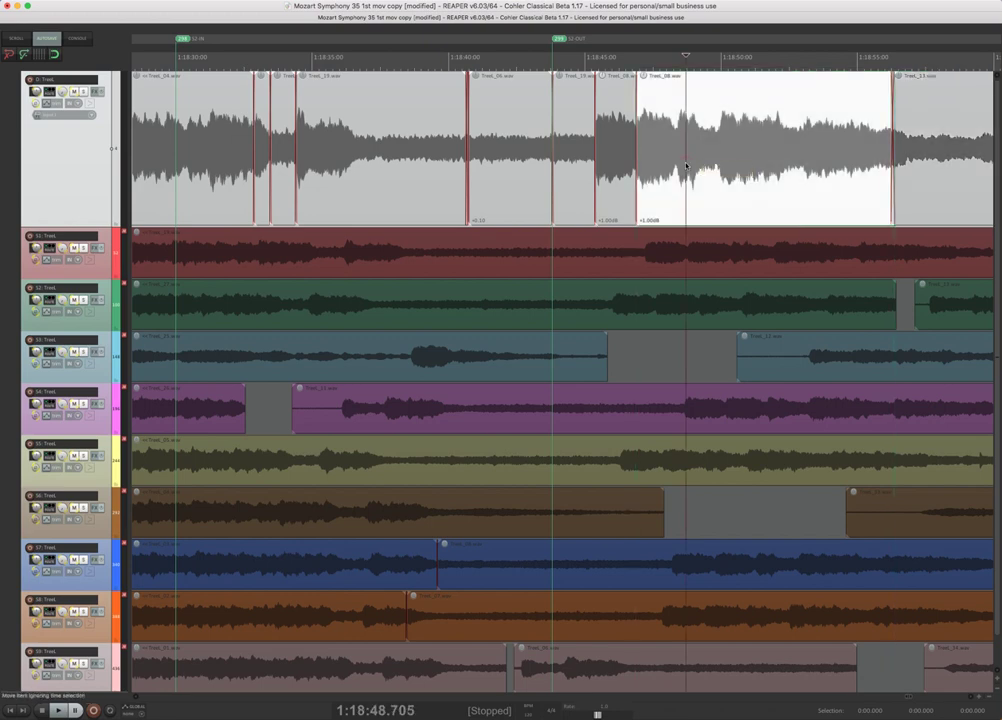
pyautogui.press('1')
pyautogui.click(785, 160)
pyautogui.press('2')
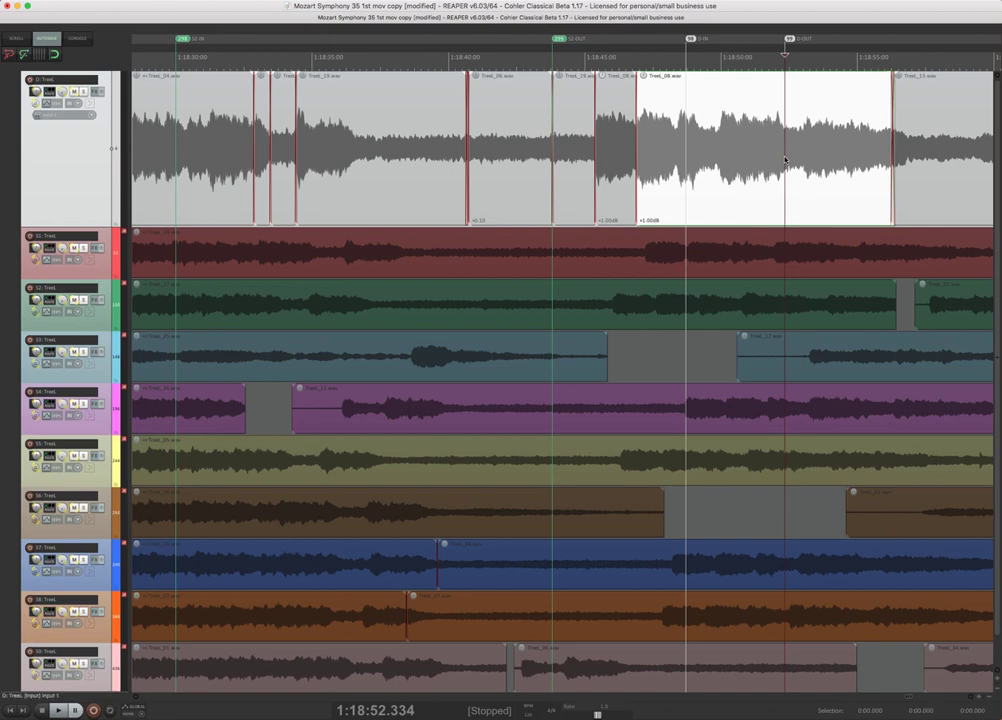
# Try inserting the marked S2 source passage between the destination IN and OUT points, and undo the edit.
pyautogui.press('alt+super+v')
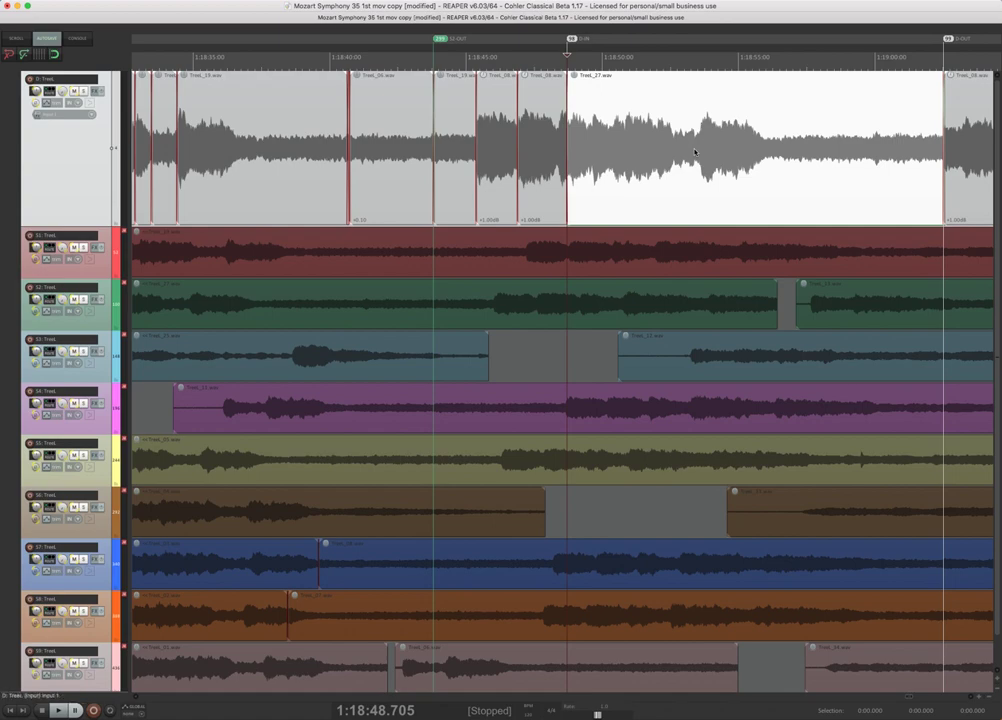
pyautogui.press('super+z')
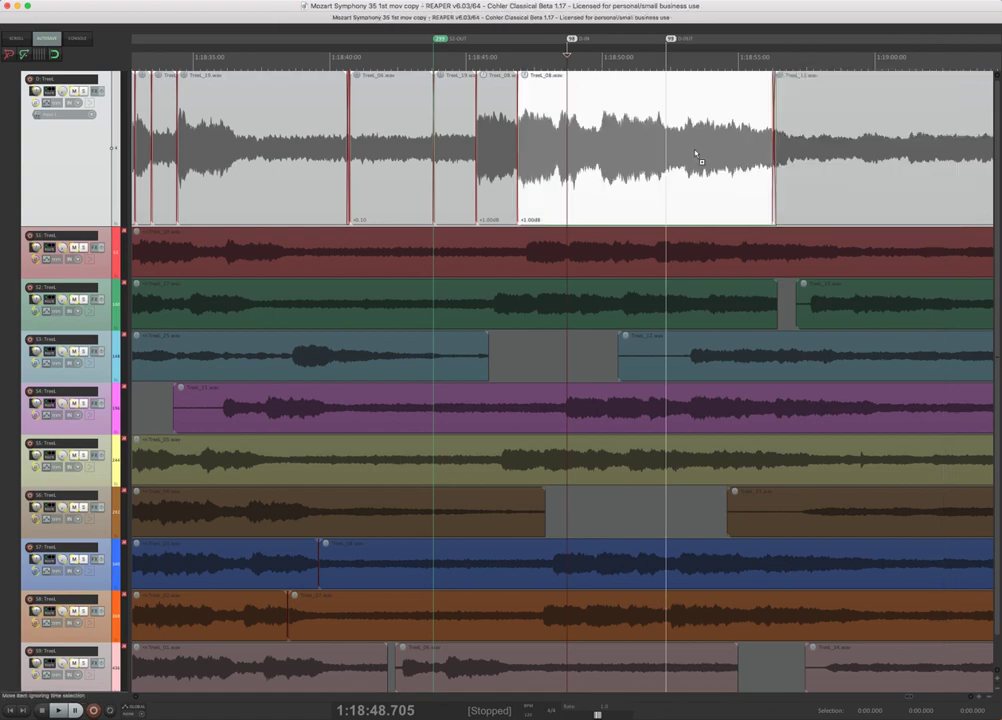
# Show the destination group's mix folders and automation tracks with their volume envelopes.
pyautogui.scroll(-8, 695, 152)
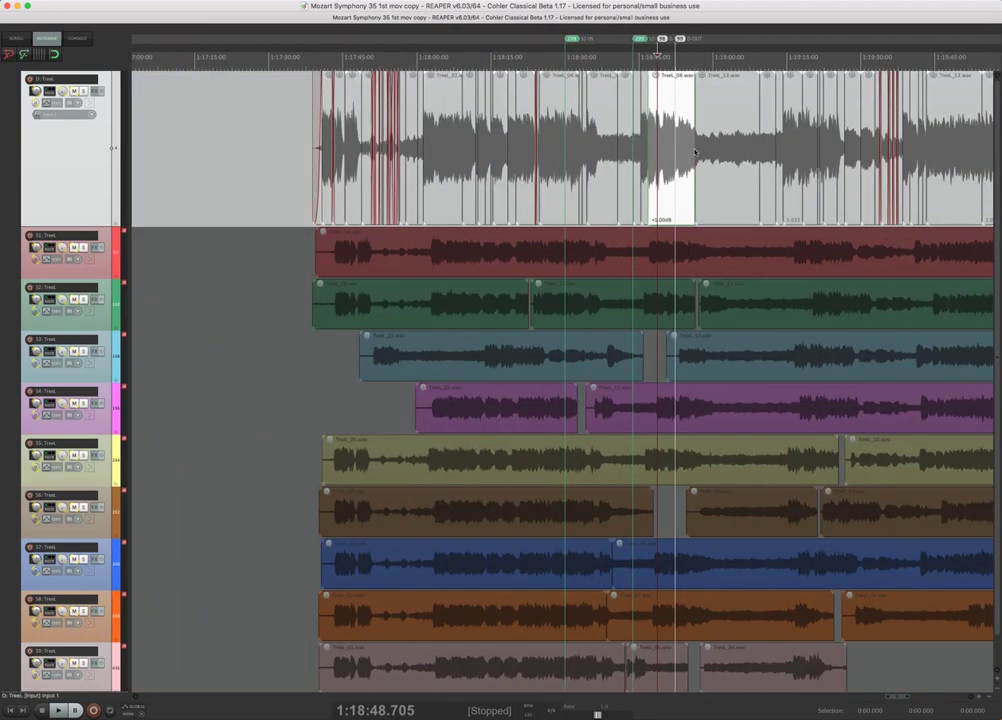
pyautogui.hscroll(5, 695, 152)
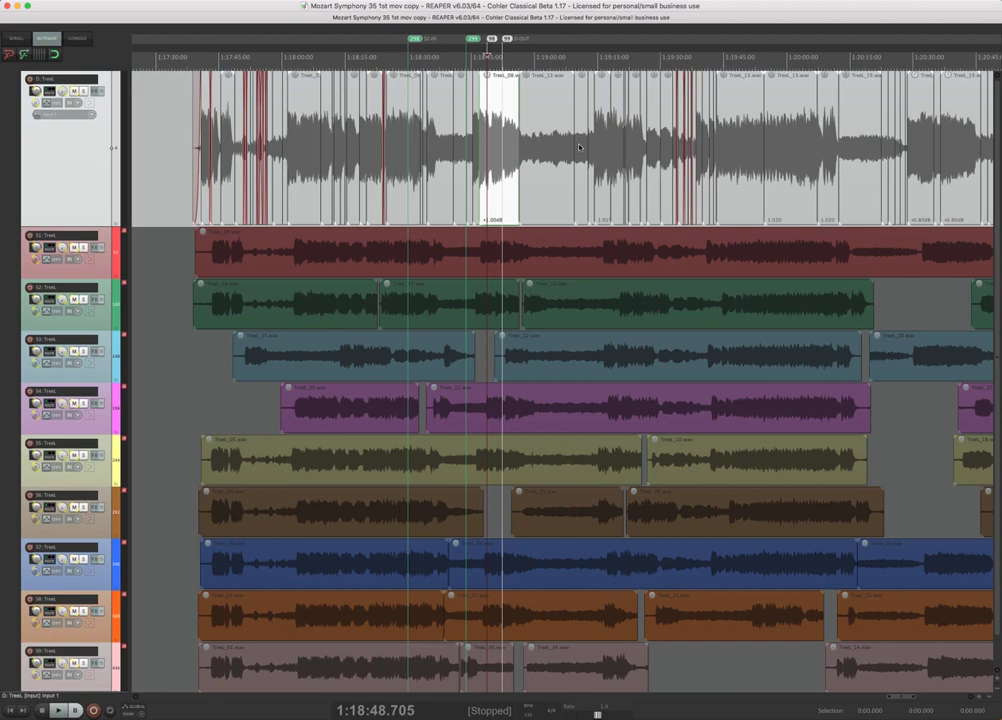
pyautogui.hscroll(3, 740, 143)
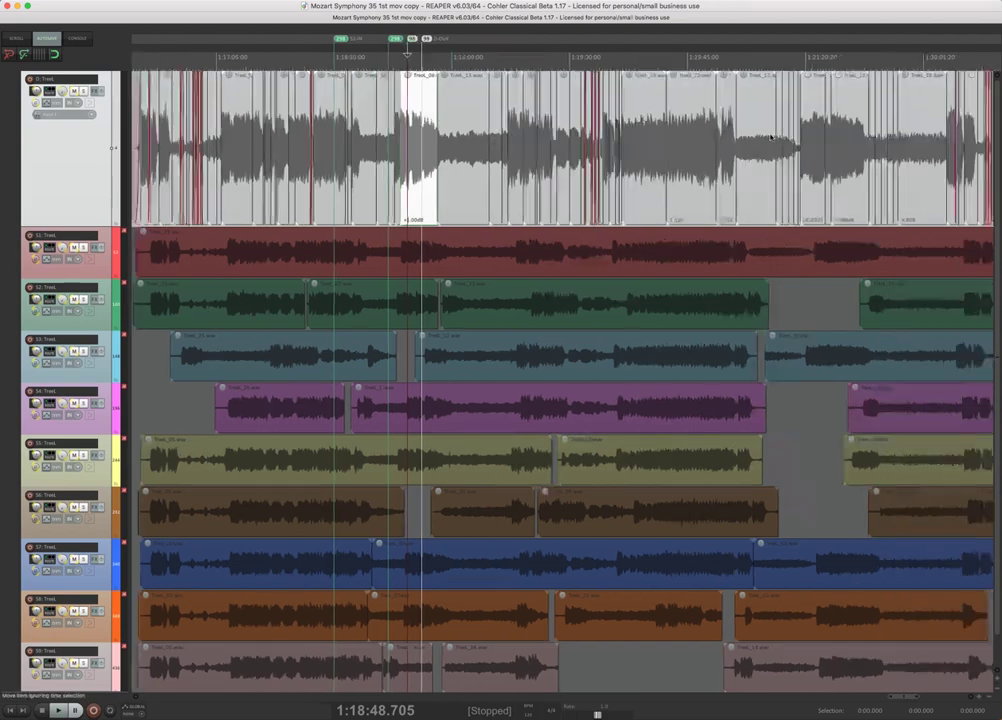
pyautogui.hscroll(3, 770, 137)
pyautogui.hscroll(-1, 770, 137)
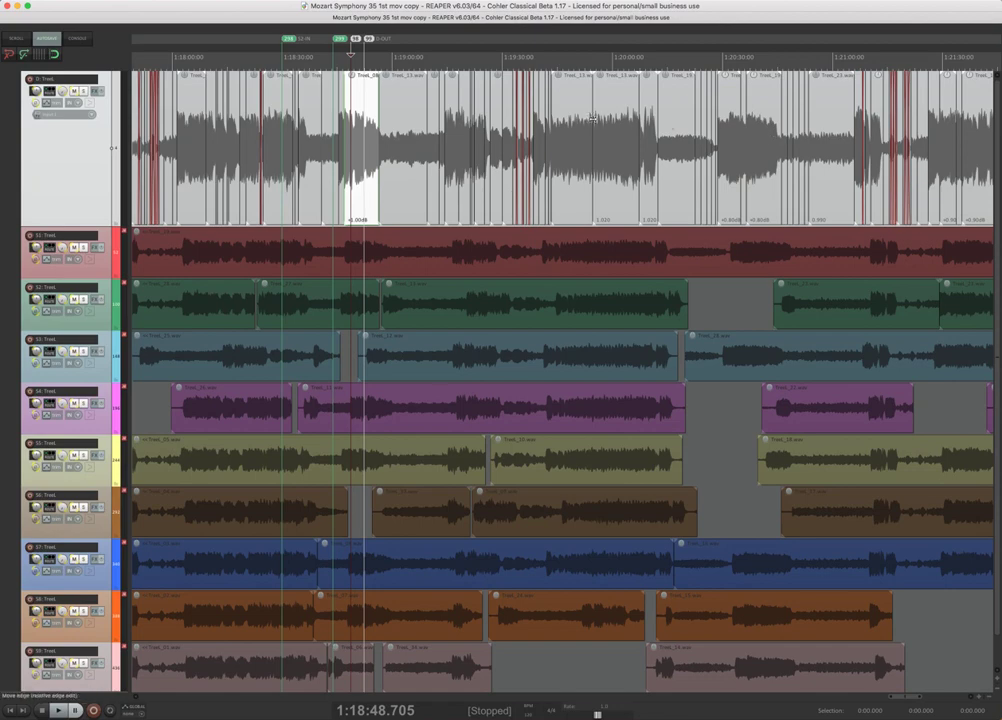
pyautogui.press('h')
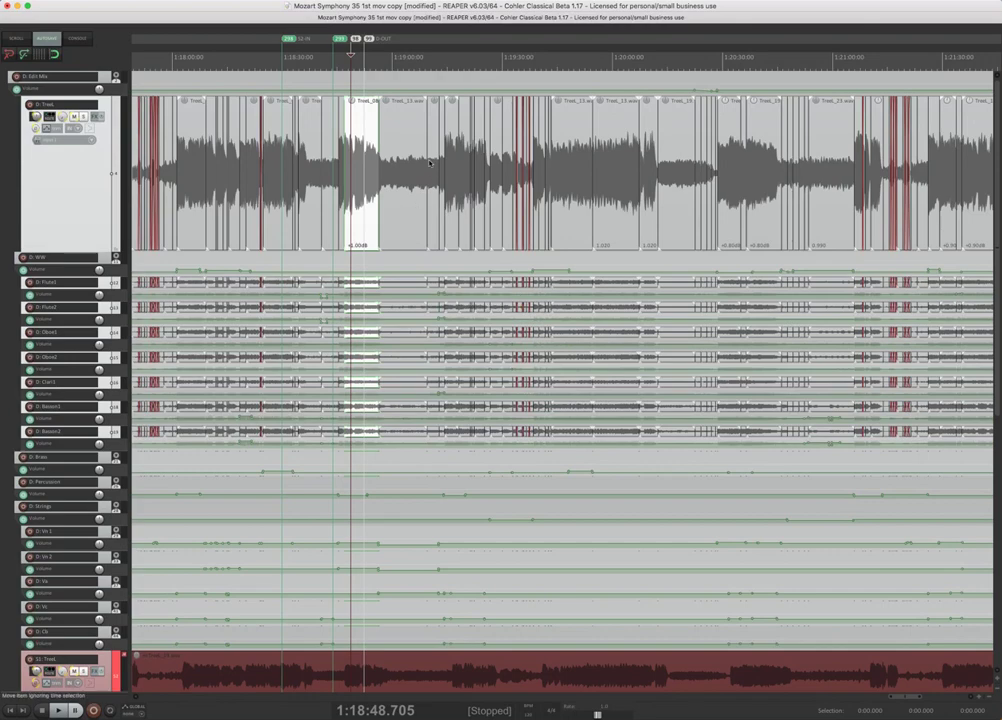
# Open the crossfade between TreeL_13.wav and TreeL_33.wav at about 1:19:09 for editing, showing the full items on both sides.
pyautogui.scroll(5, 430, 162)
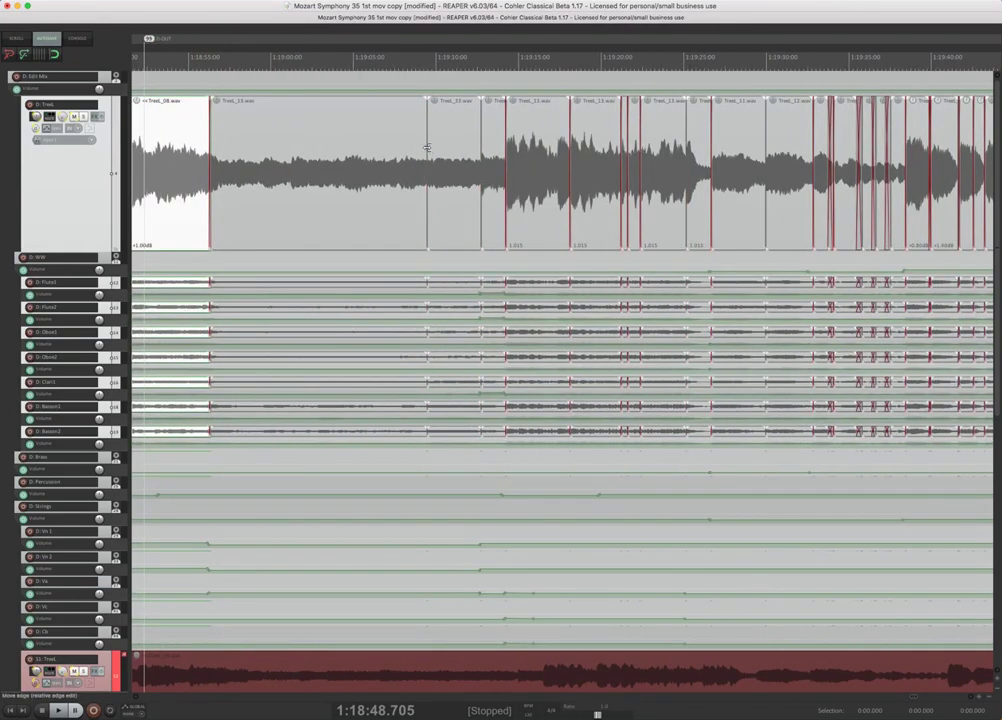
pyautogui.doubleClick(427, 148)
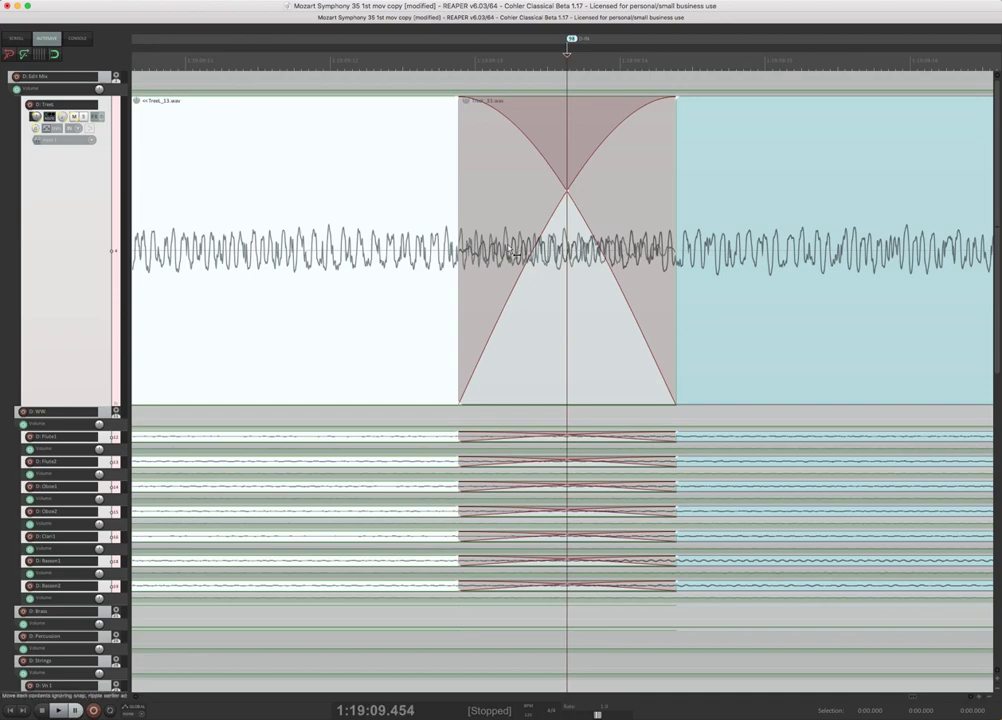
pyautogui.scroll(-10, 512, 250)
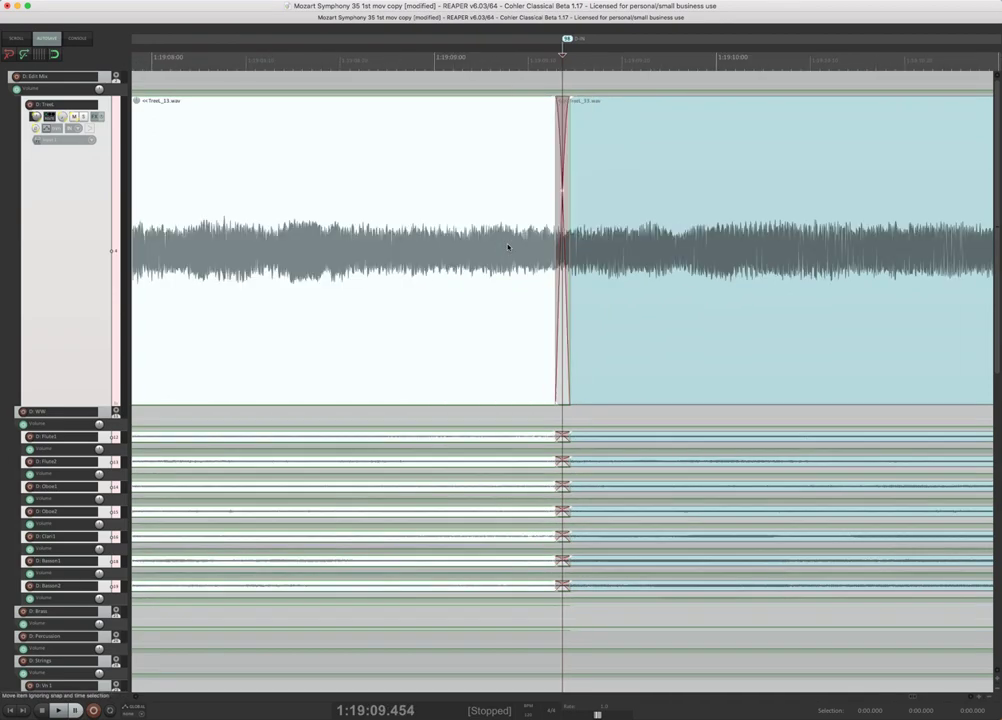
pyautogui.scroll(-3, 508, 247)
pyautogui.scroll(-4, 508, 247)
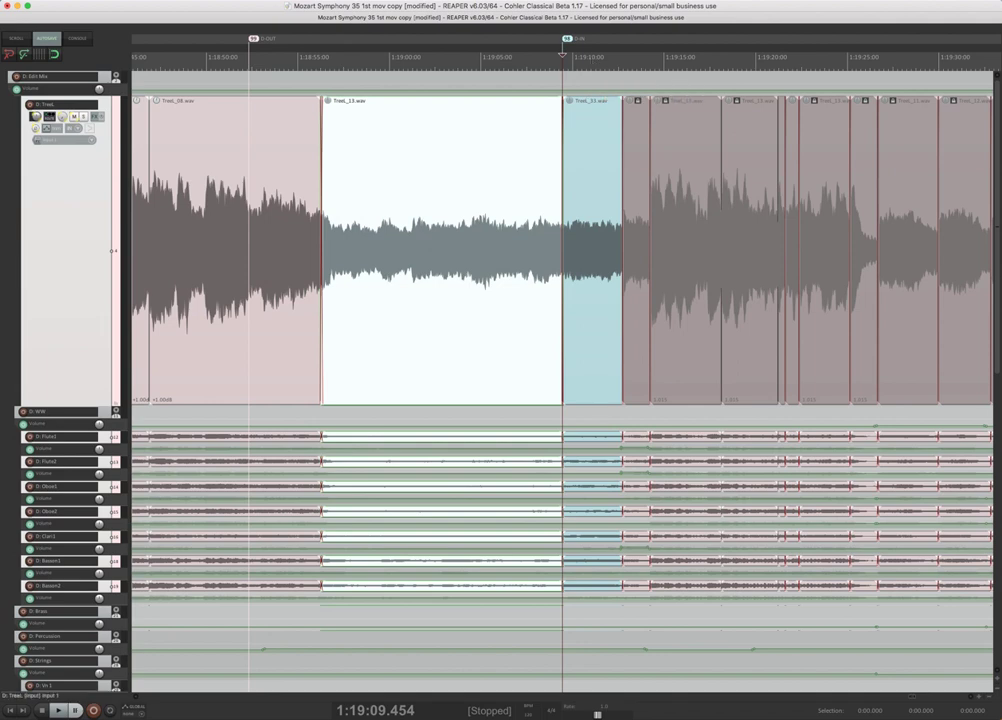
# Place one destination marker at about 1:19:11 inside TreeL_33.wav and another at about 1:19:05 inside TreeL_13.wav.
pyautogui.click(592, 58)
pyautogui.press('m')
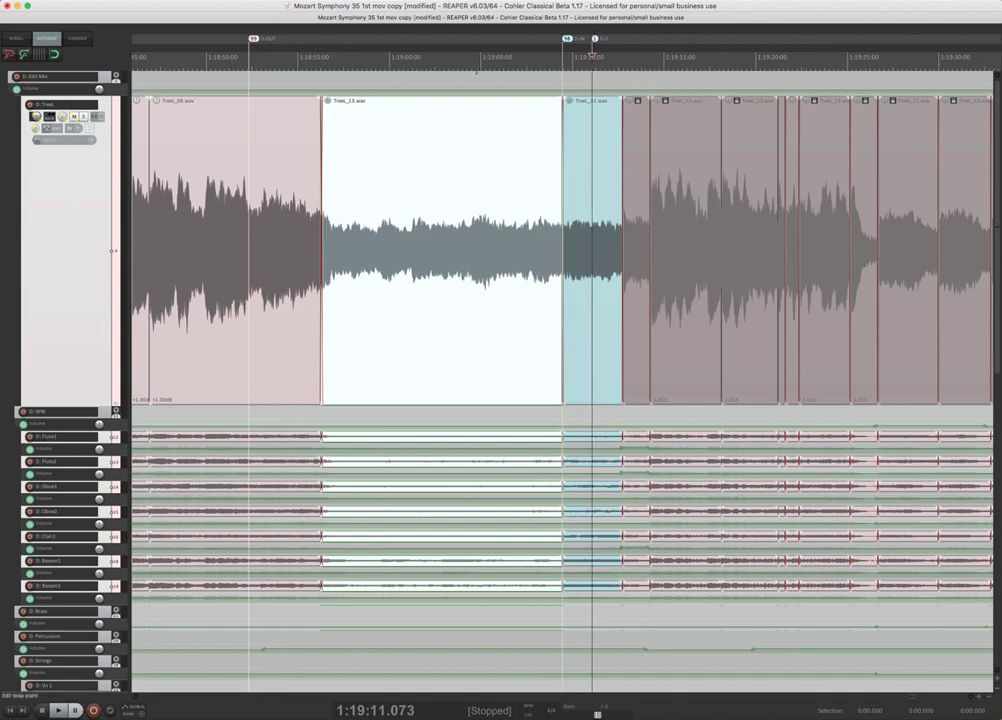
pyautogui.click(485, 210)
pyautogui.press('m')
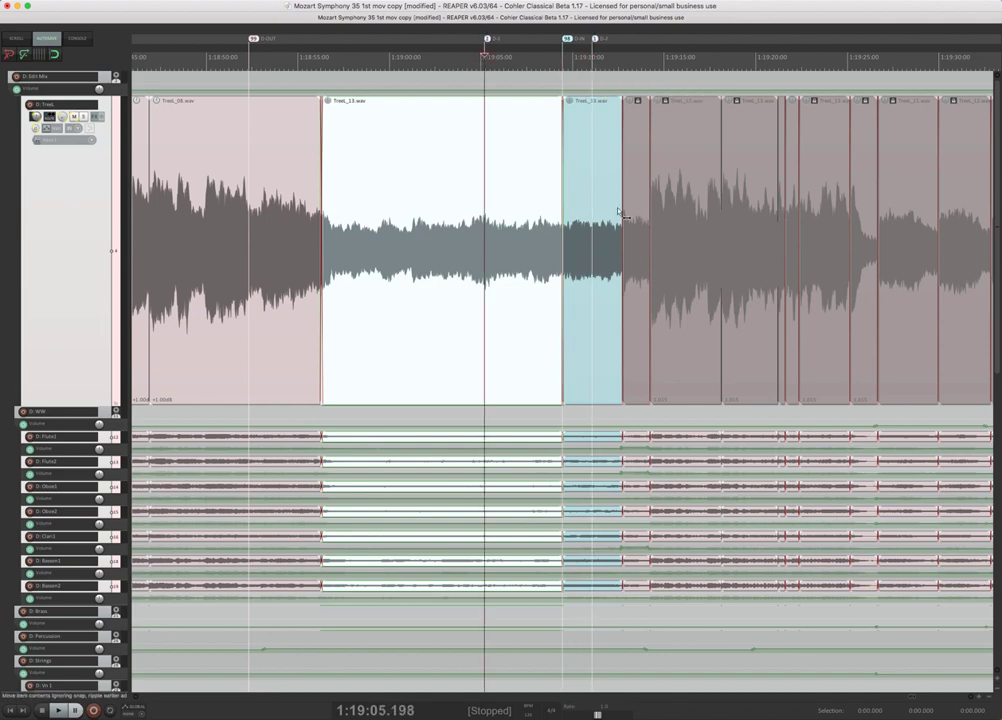
# Slide the TreeL_33.wav contents later and the TreeL_13.wav contents earlier, rippling the adjoining items and markers on each side.
pyautogui.moveTo(592, 210)
pyautogui.mouseDown()
pyautogui.moveTo(632, 210)
pyautogui.moveTo(608, 212)
pyautogui.mouseUp()
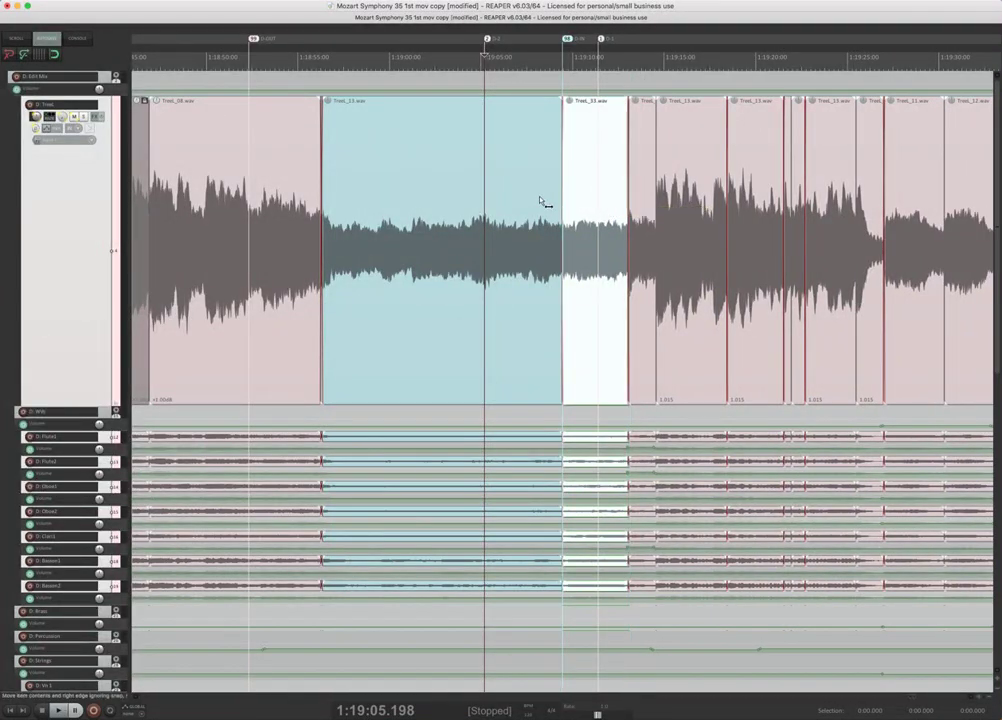
pyautogui.moveTo(541, 201); pyautogui.dragTo(520, 208)
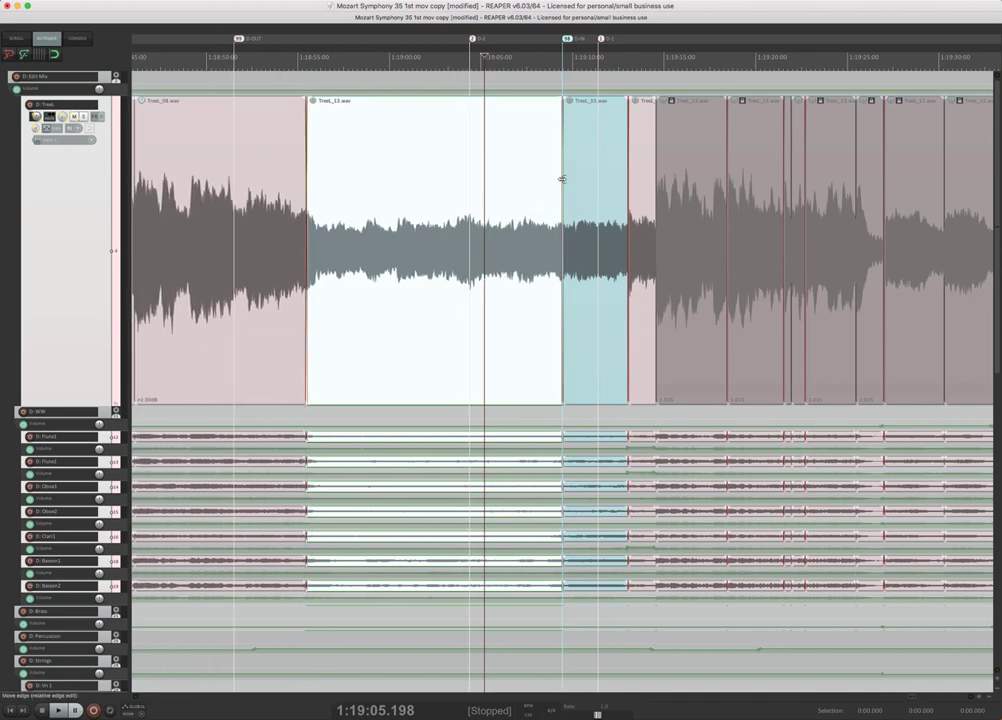
# Focus on the crossfade at the destination IN marker and slide the contents of both adjoining items slightly earlier.
pyautogui.doubleClick(562, 179)
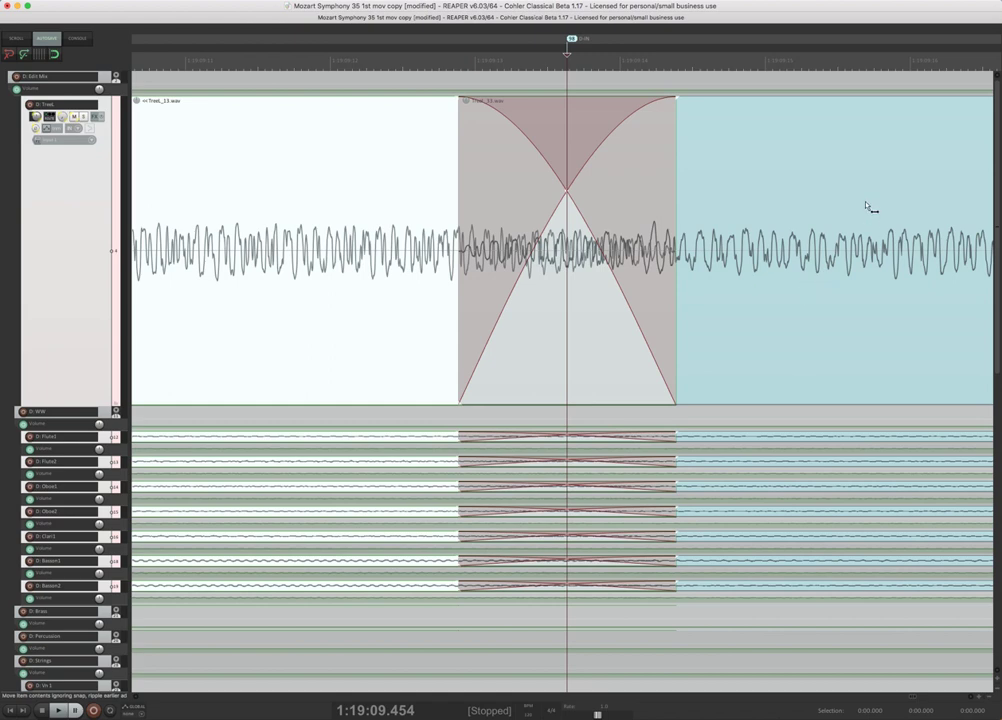
pyautogui.moveTo(872, 201); pyautogui.dragTo(835, 201)
pyautogui.moveTo(318, 197); pyautogui.dragTo(272, 196)
# Adjust the start and end edges of the crossfade and reshape its fade curves so they cross earlier and higher.
pyautogui.moveTo(675, 208)
pyautogui.mouseDown()
pyautogui.moveTo(740, 208)
pyautogui.moveTo(645, 206)
pyautogui.moveTo(660, 206)
pyautogui.mouseUp()
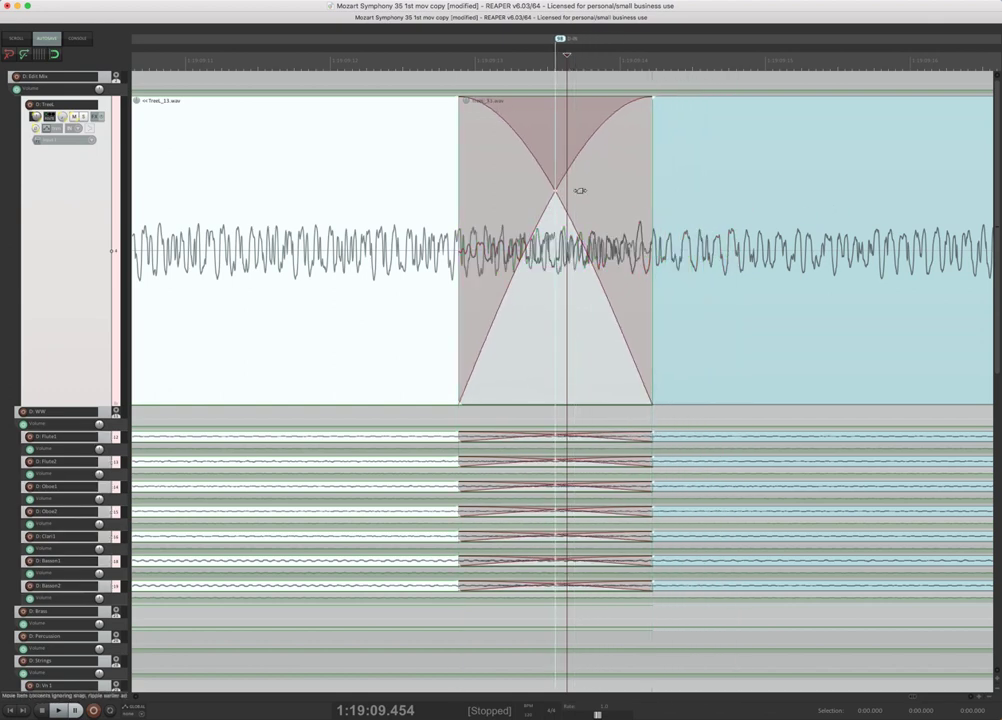
pyautogui.moveTo(458, 180); pyautogui.dragTo(490, 195)
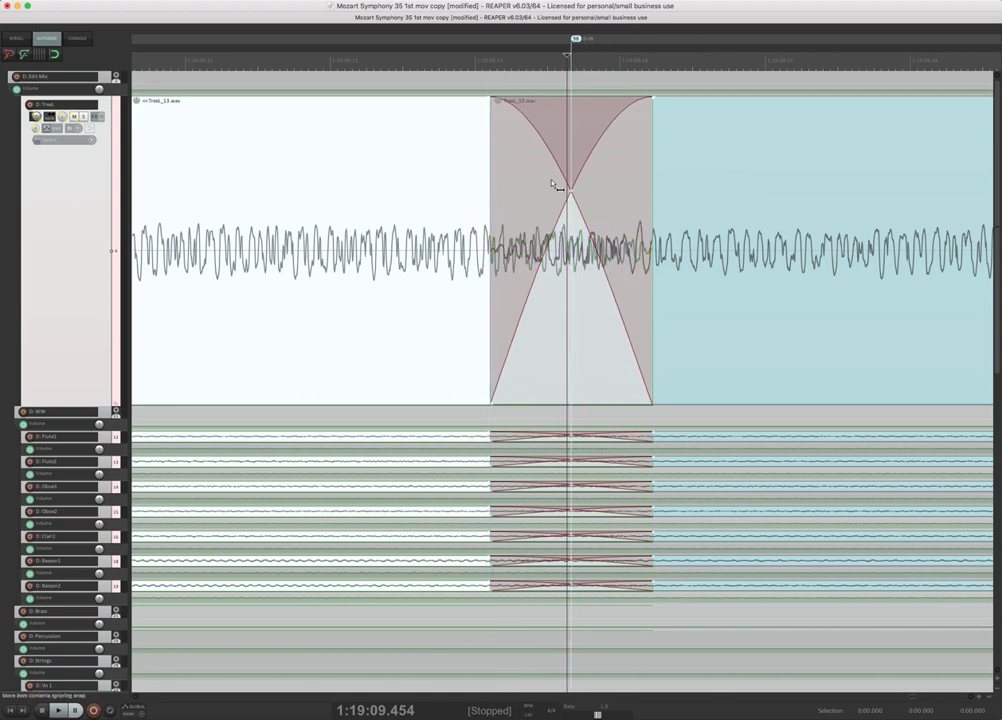
pyautogui.moveTo(553, 184); pyautogui.dragTo(603, 176)
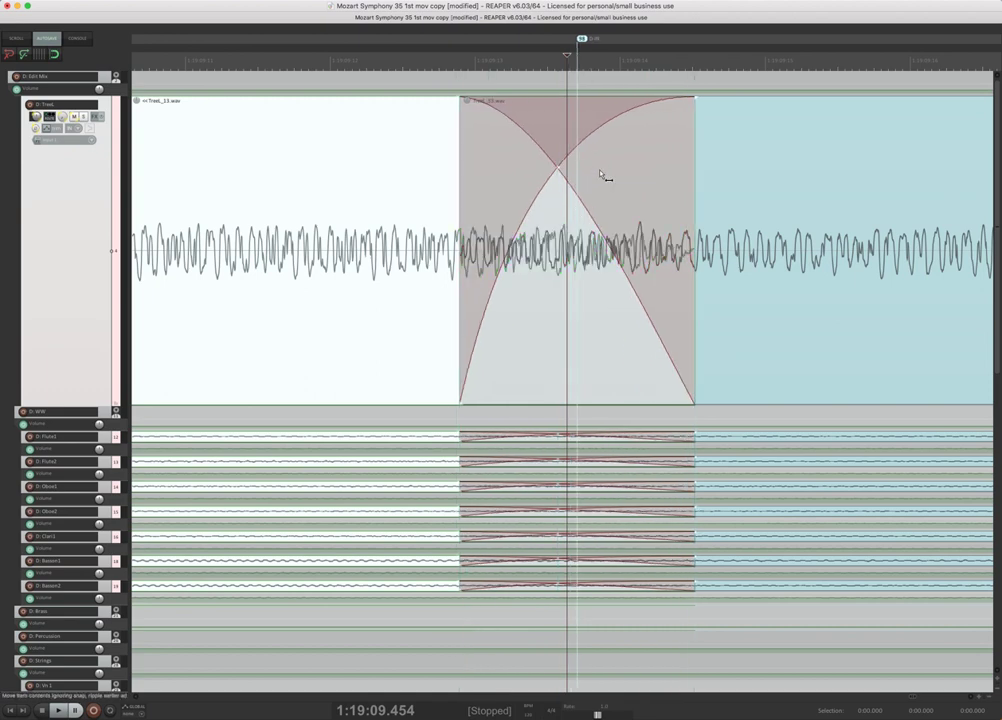
# Show the destination group's remaining microphone tracks, and reduce the display to only the TreeL tracks of the destination and source groups.
pyautogui.press('Escape')
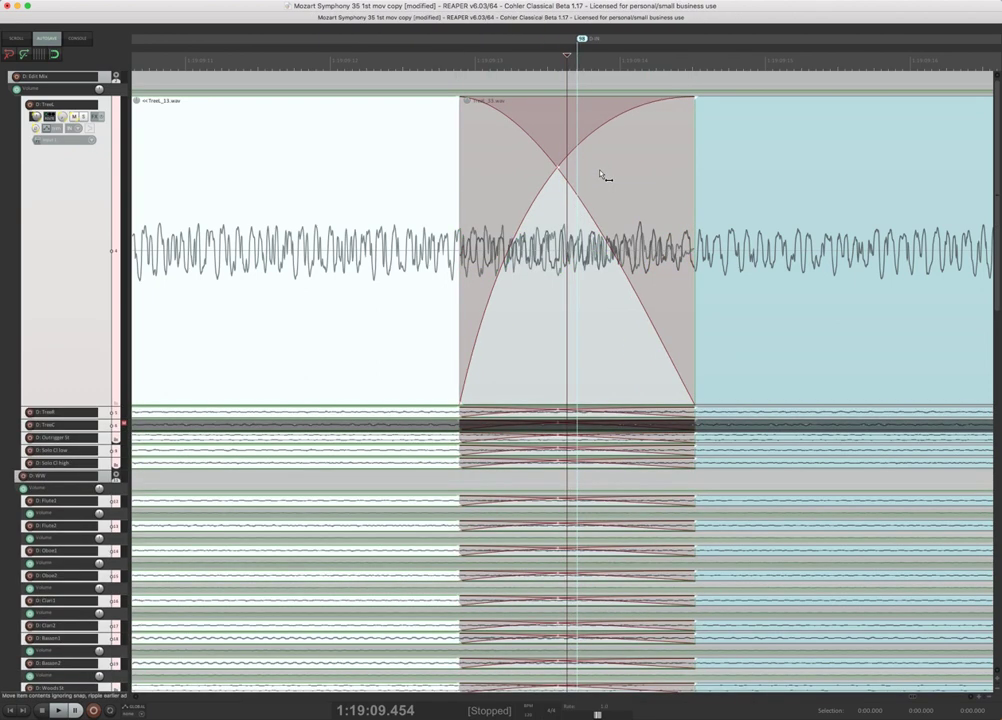
pyautogui.press('f')
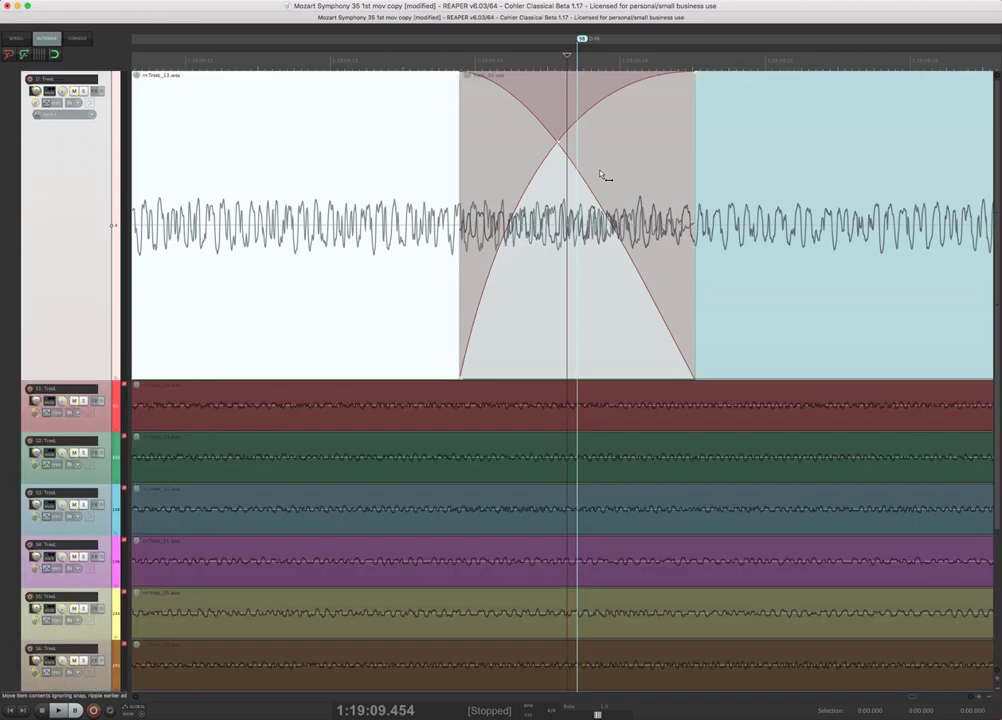
# Inspect the crossfade's settings in the Crossfade Editor, close it, and leave crossfade editing for the overview of all groups.
pyautogui.doubleClick(600, 175)
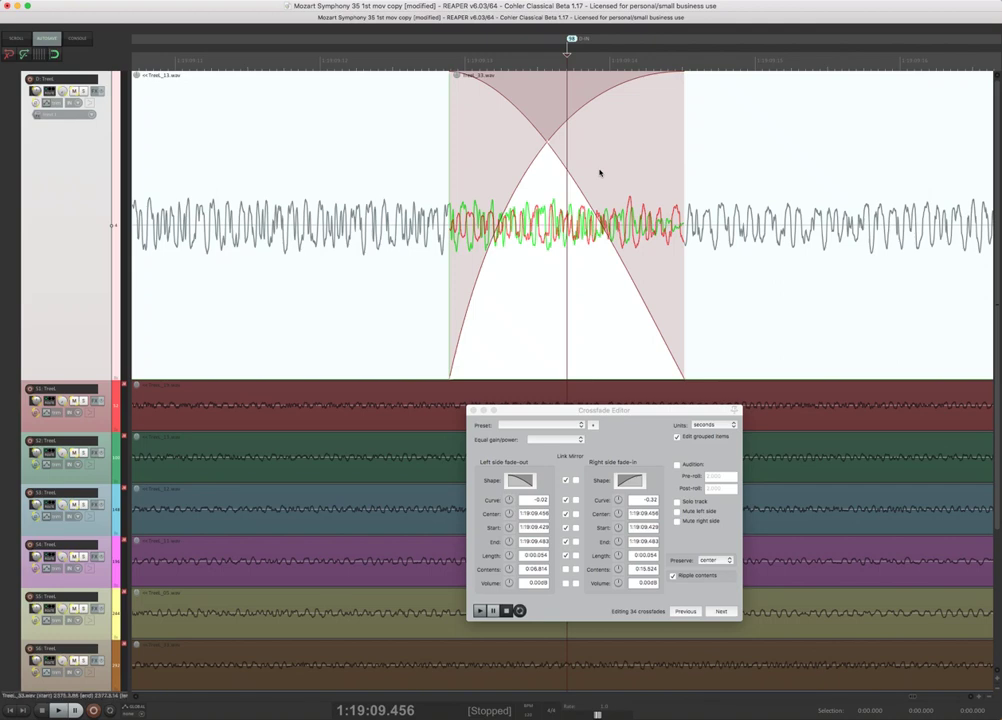
pyautogui.click(600, 173)
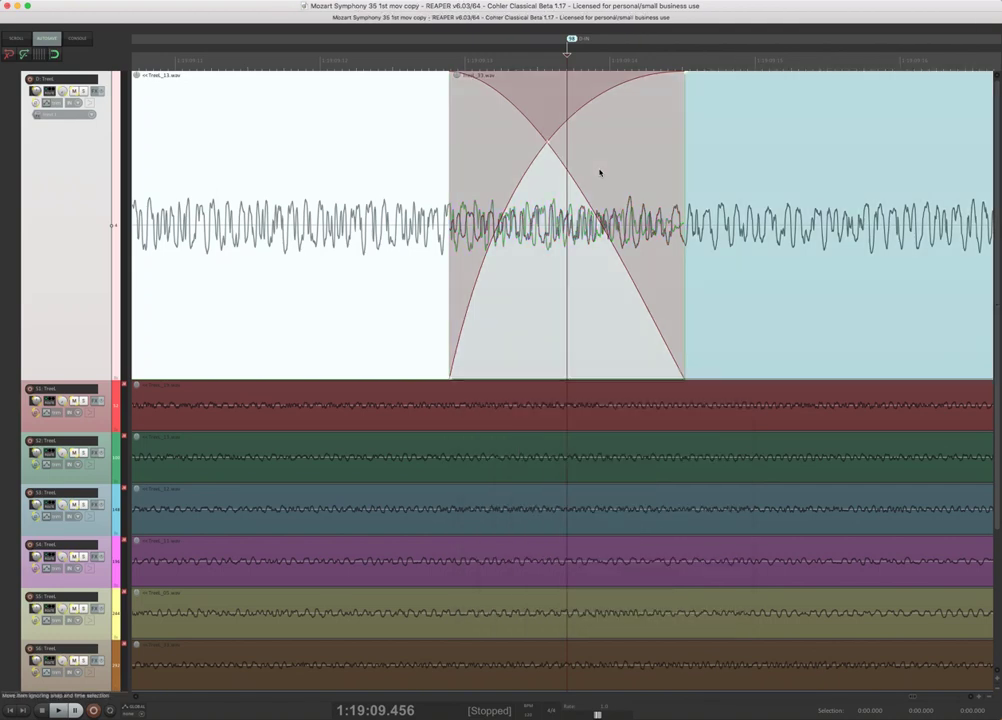
pyautogui.press('alt')
pyautogui.press('Escape')
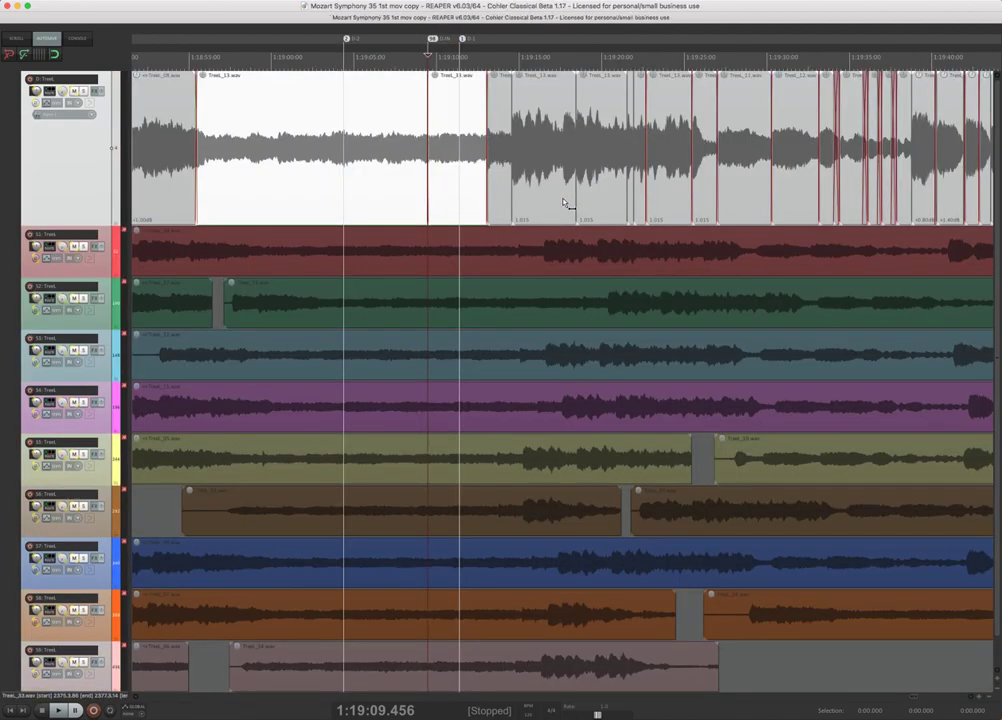